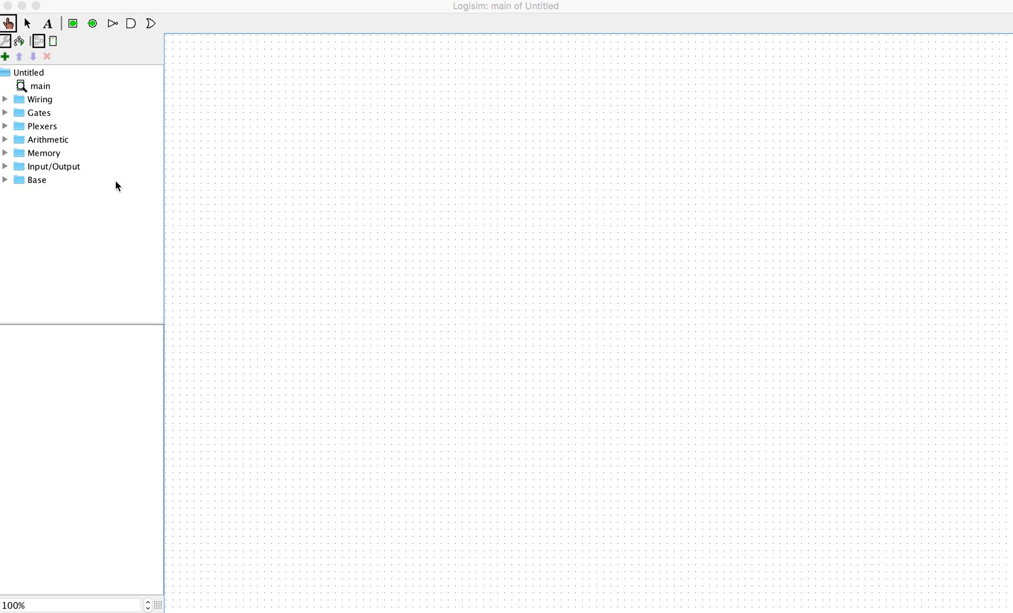
# Step: Expand the Wiring, Gates, Plexers and Arithmetic libraries and look through the components they contain
pyautogui.click(5, 99)
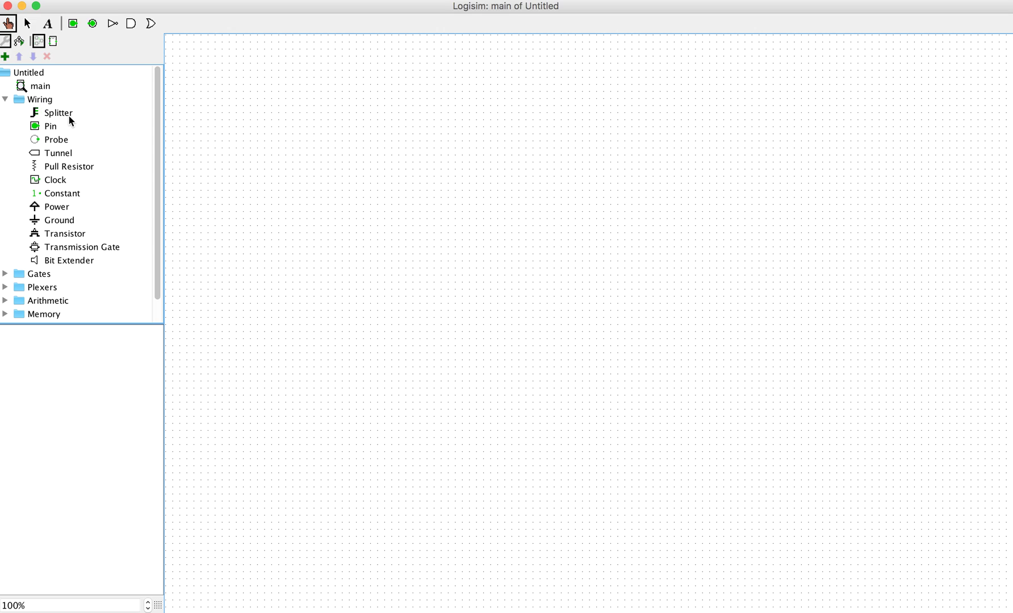
pyautogui.scroll(-2, 77, 228)
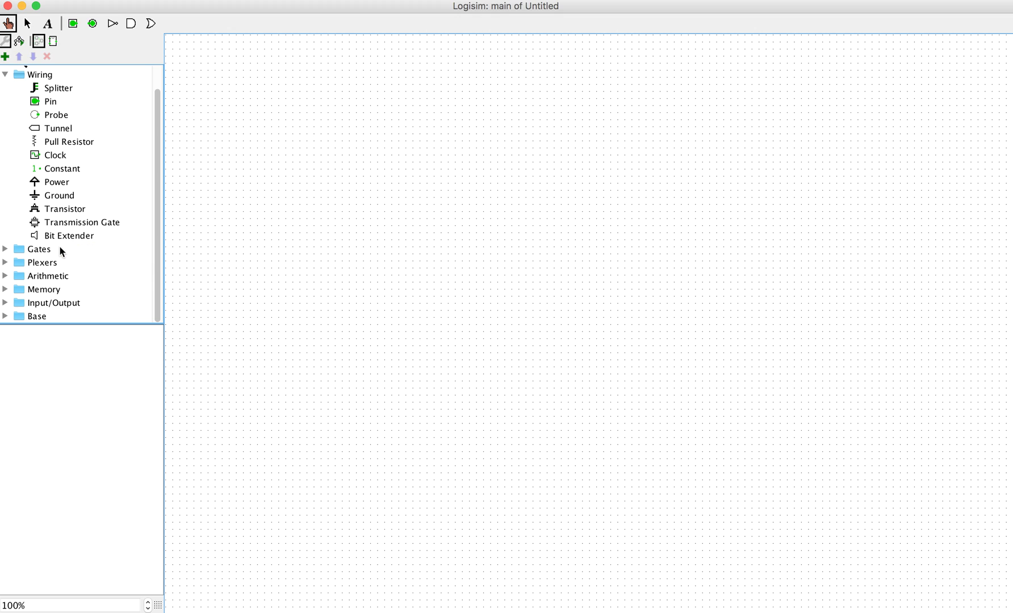
pyautogui.click(5, 251)
pyautogui.scroll(-10, 42, 261)
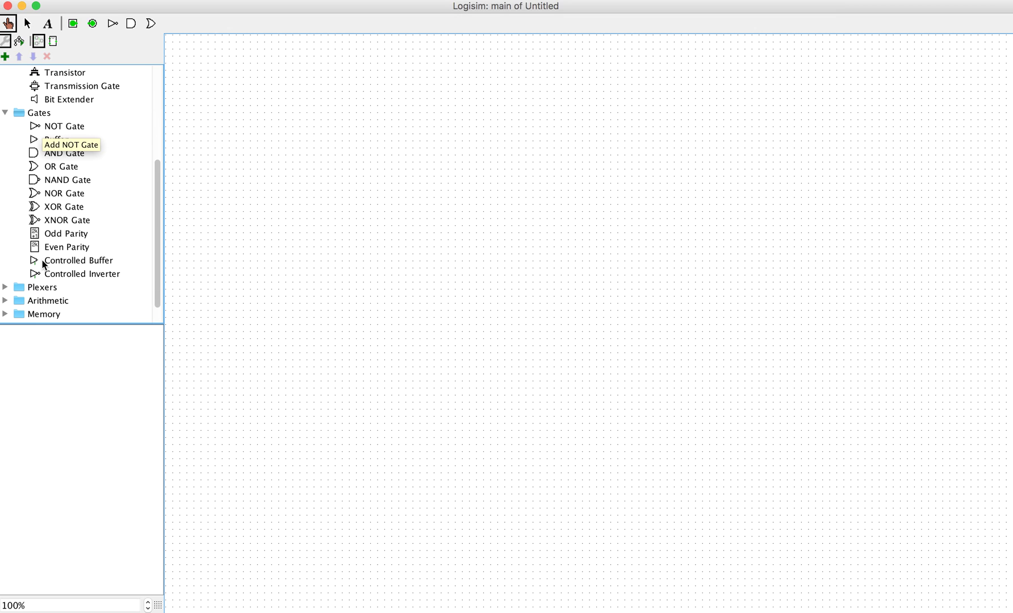
pyautogui.click(7, 288)
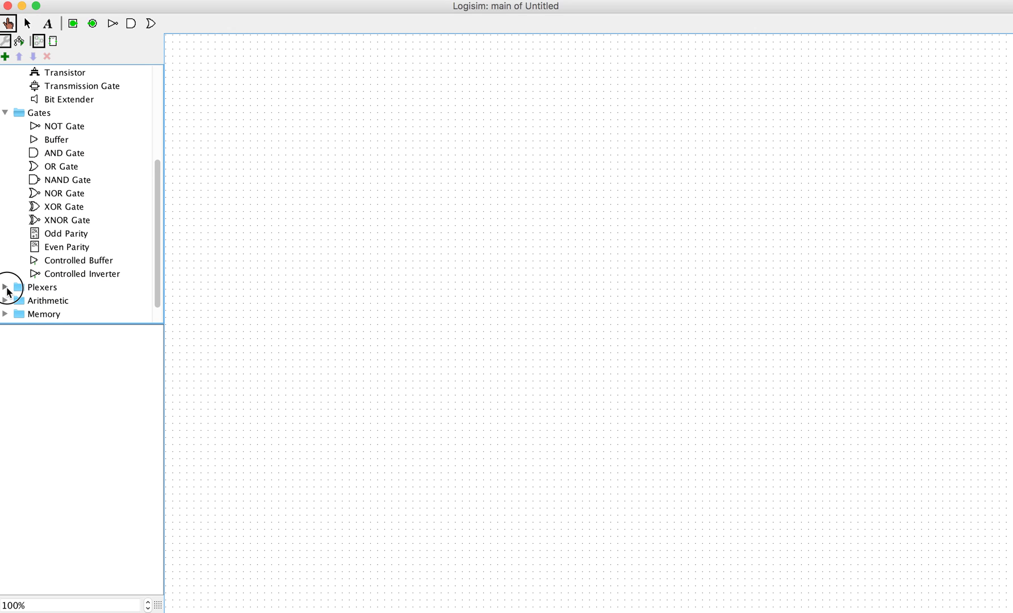
pyautogui.scroll(-5, 63, 286)
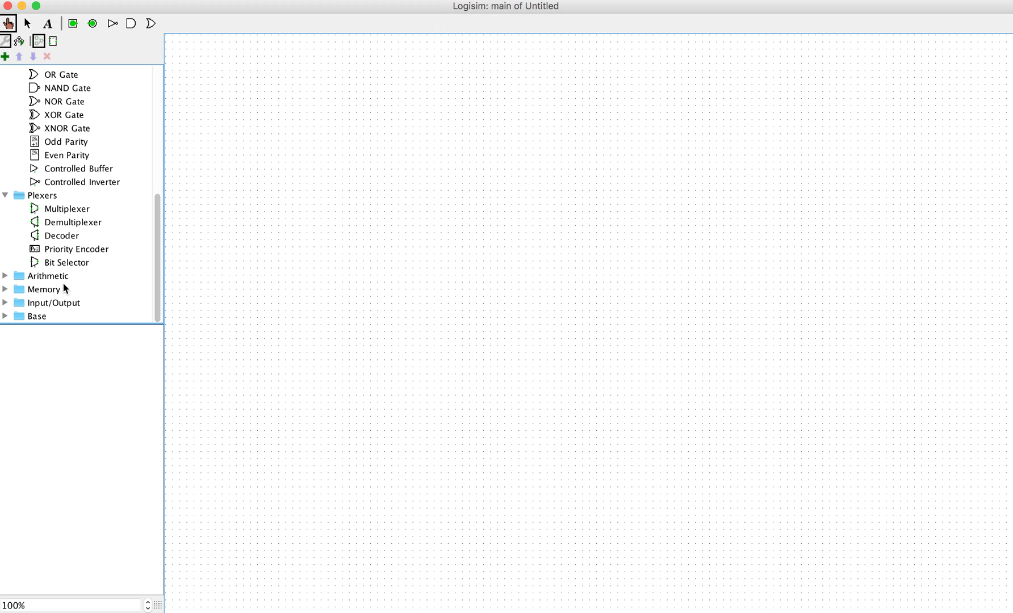
pyautogui.click(6, 275)
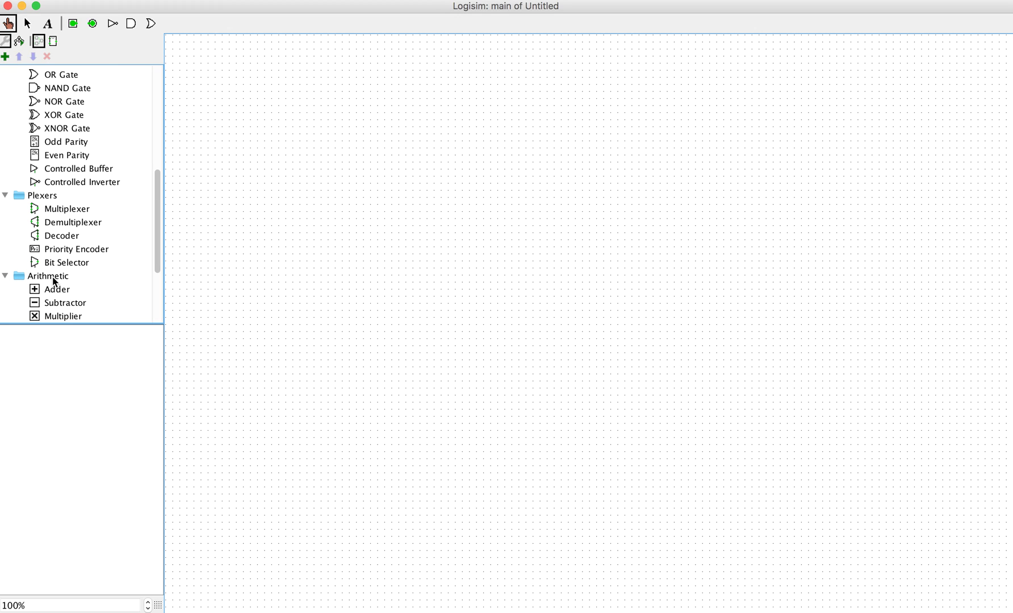
pyautogui.scroll(-5, 54, 280)
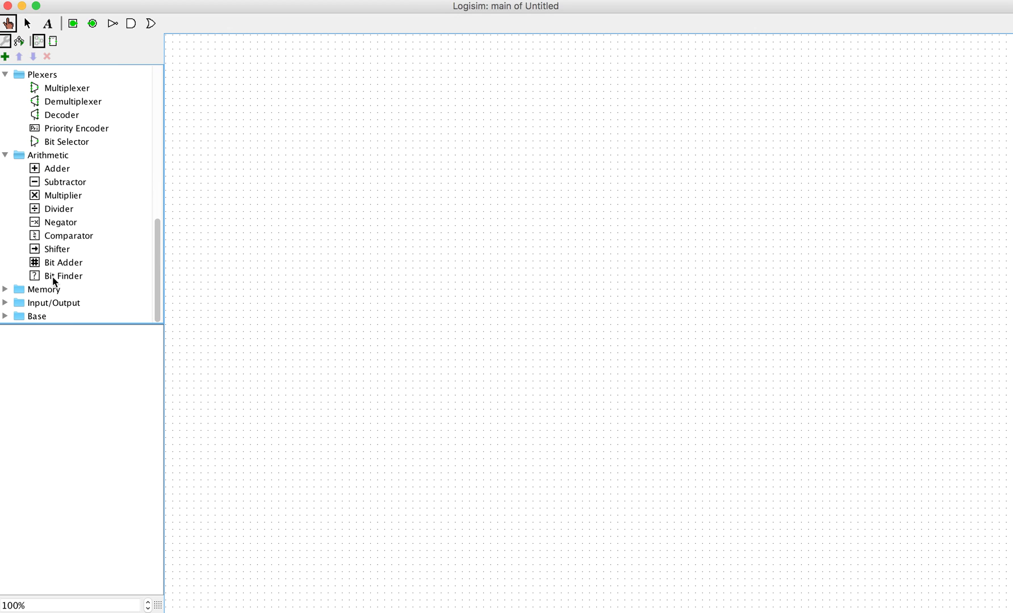
pyautogui.scroll(1, 54, 280)
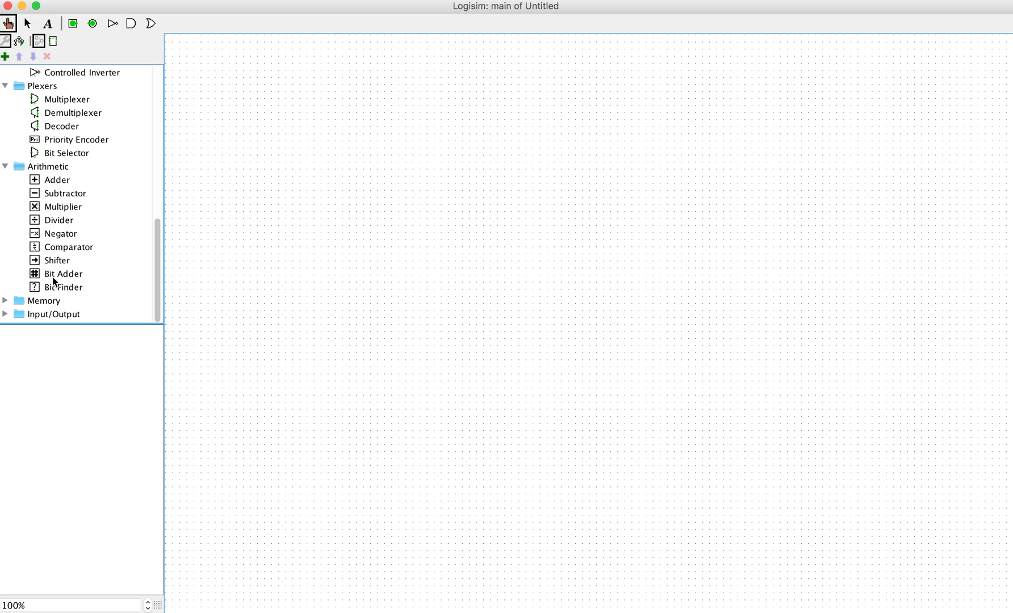
pyautogui.scroll(1, 46, 259)
pyautogui.scroll(-1, 46, 258)
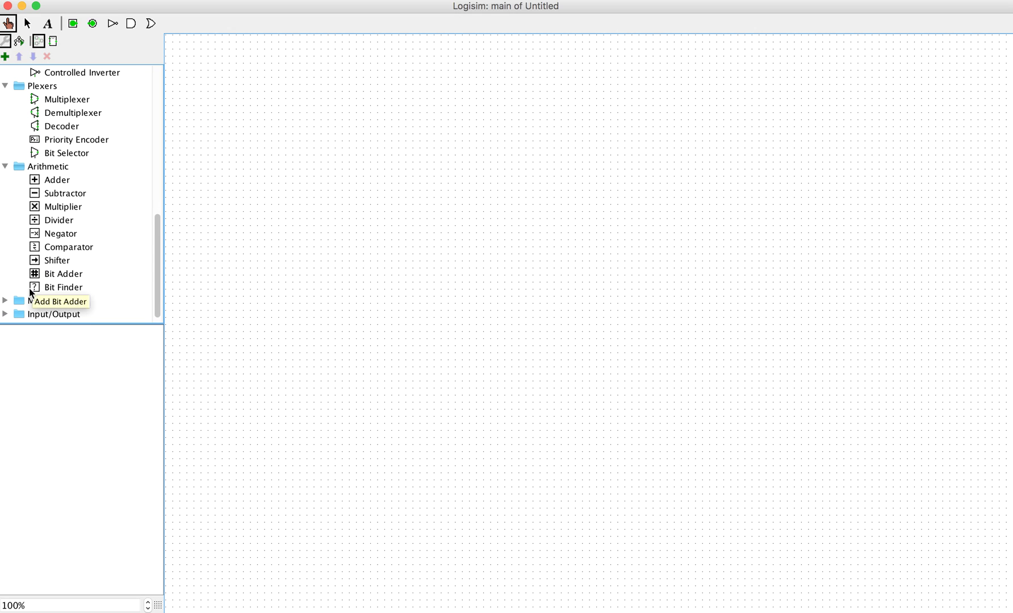
# Step: Expand the Memory, Input/Output and Base libraries and look through their components and tools
pyautogui.click(5, 300)
pyautogui.scroll(-10, 49, 295)
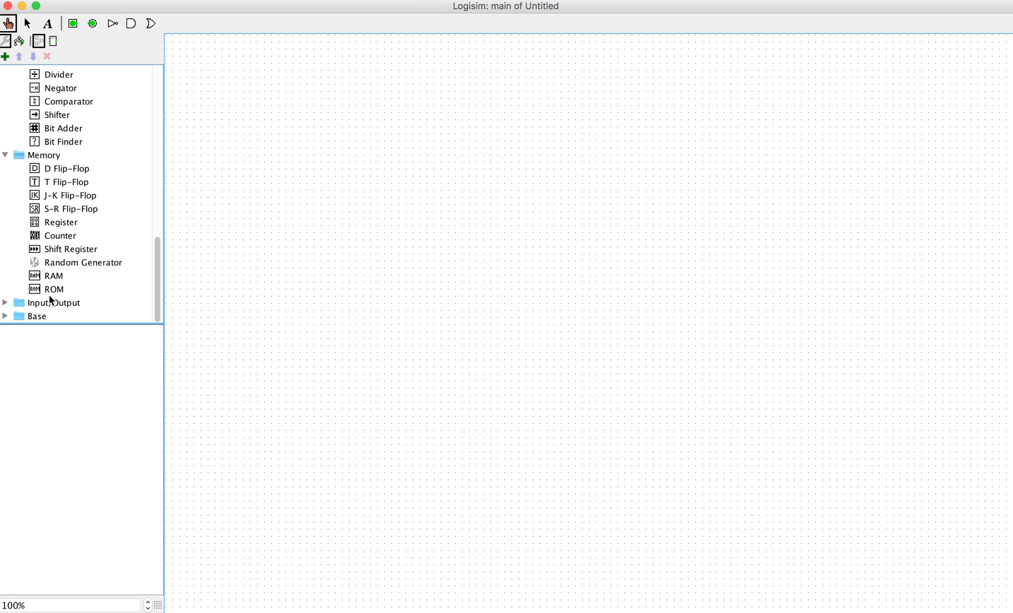
pyautogui.scroll(1, 48, 295)
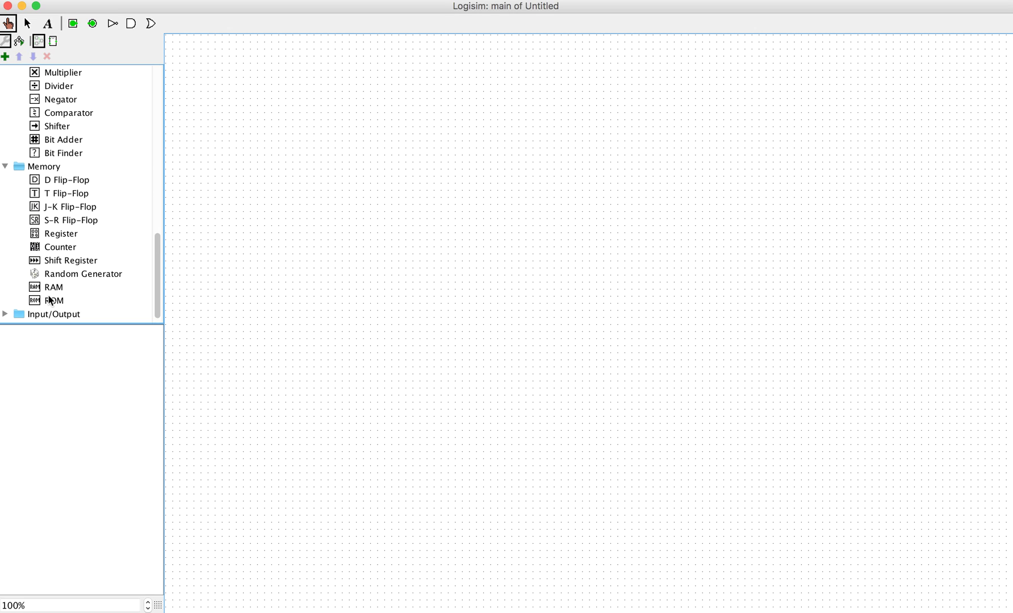
pyautogui.click(5, 315)
pyautogui.scroll(-5, 50, 292)
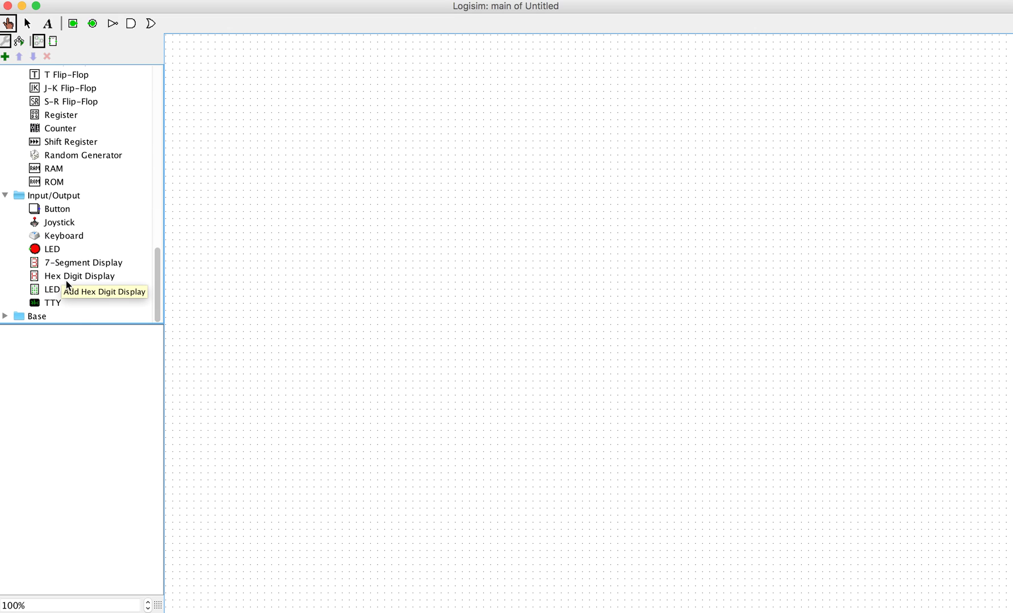
pyautogui.click(4, 317)
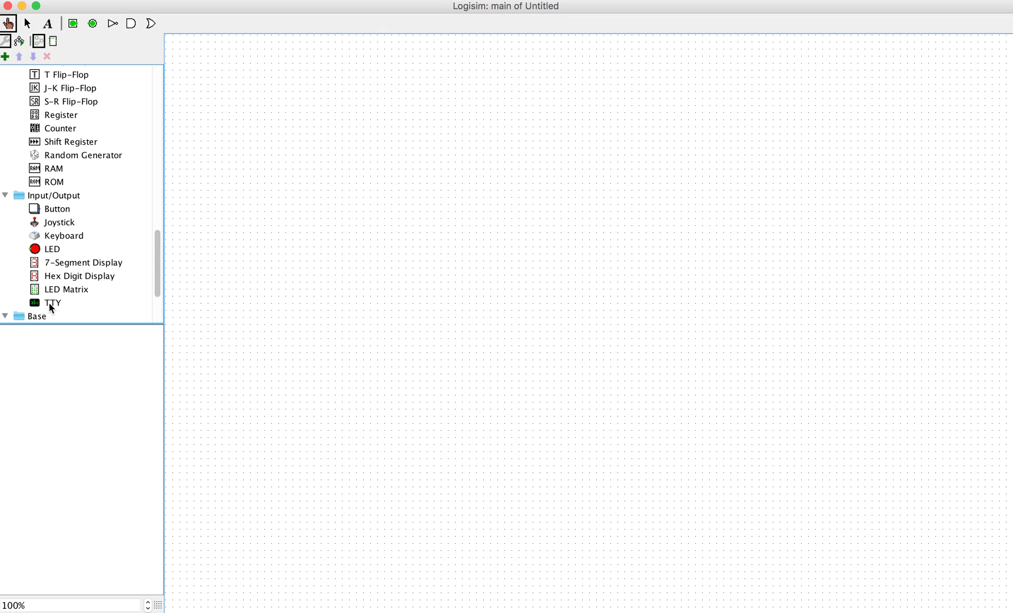
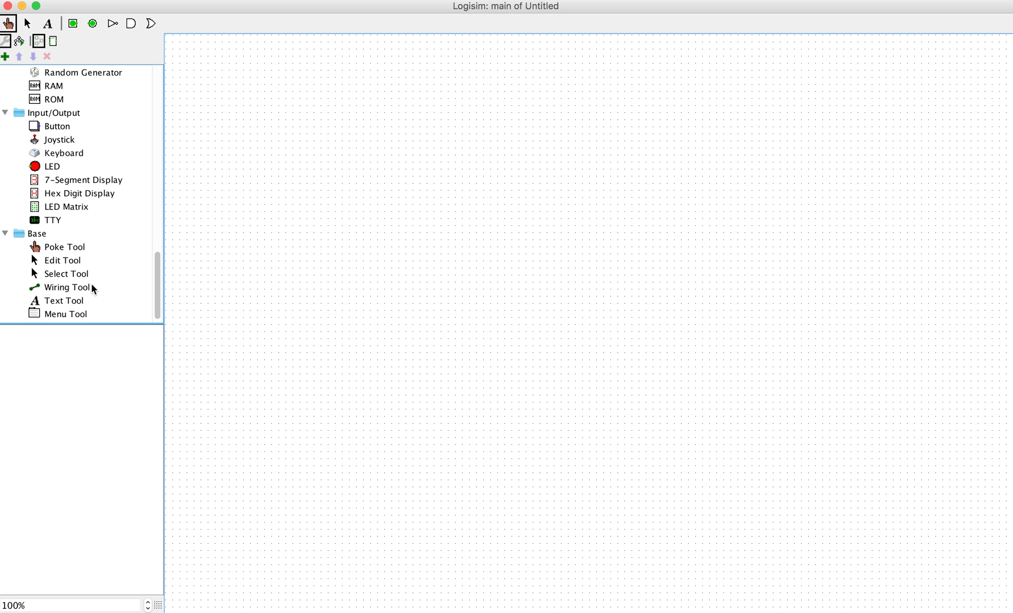
# Step: Place a NOT gate in the upper part of the canvas and draw straight wires from its input and output
pyautogui.scroll(20, 117, 190)
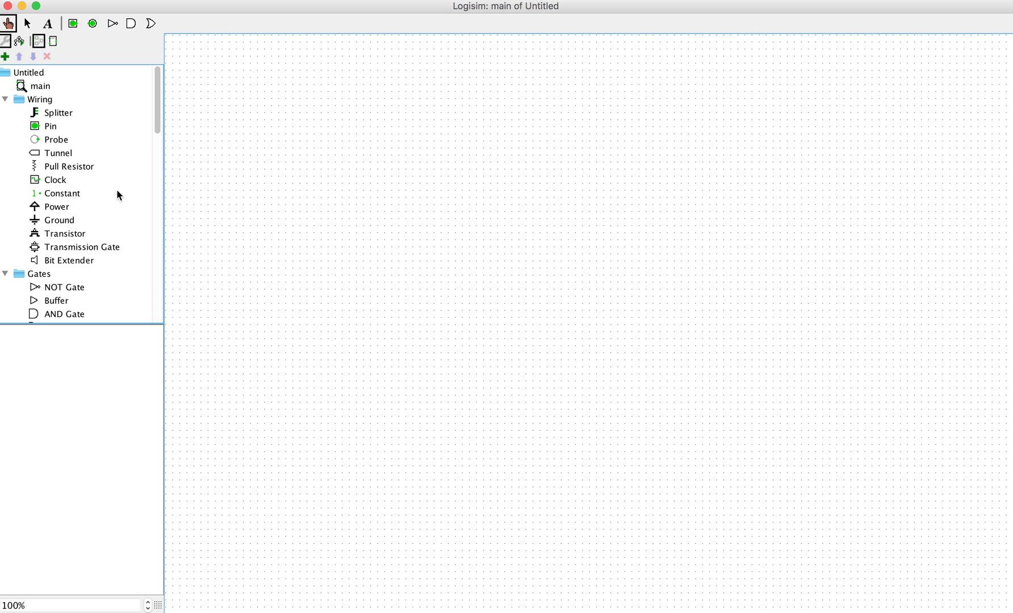
pyautogui.scroll(-3, 104, 234)
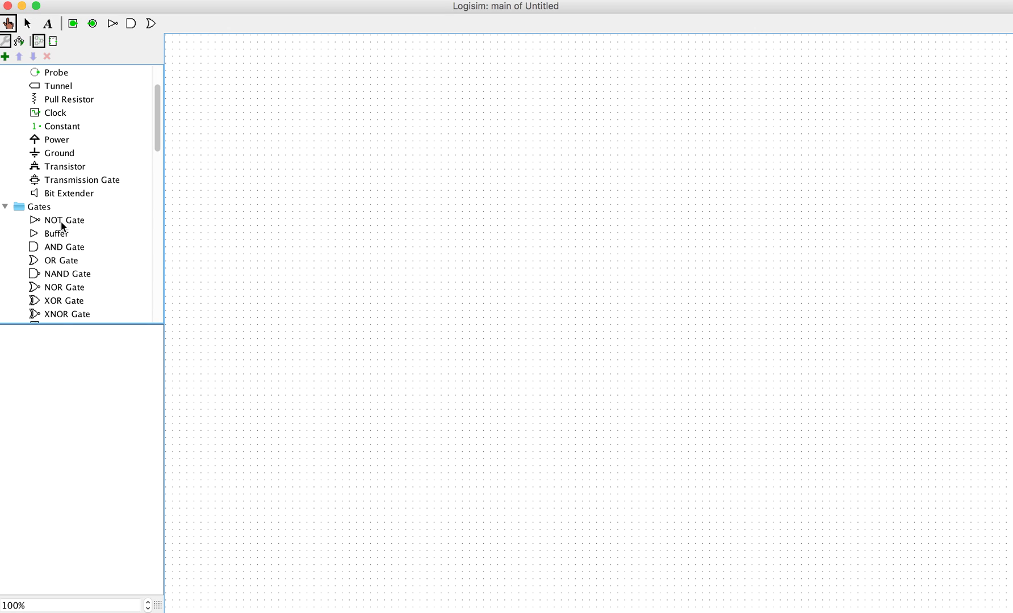
pyautogui.click(62, 222)
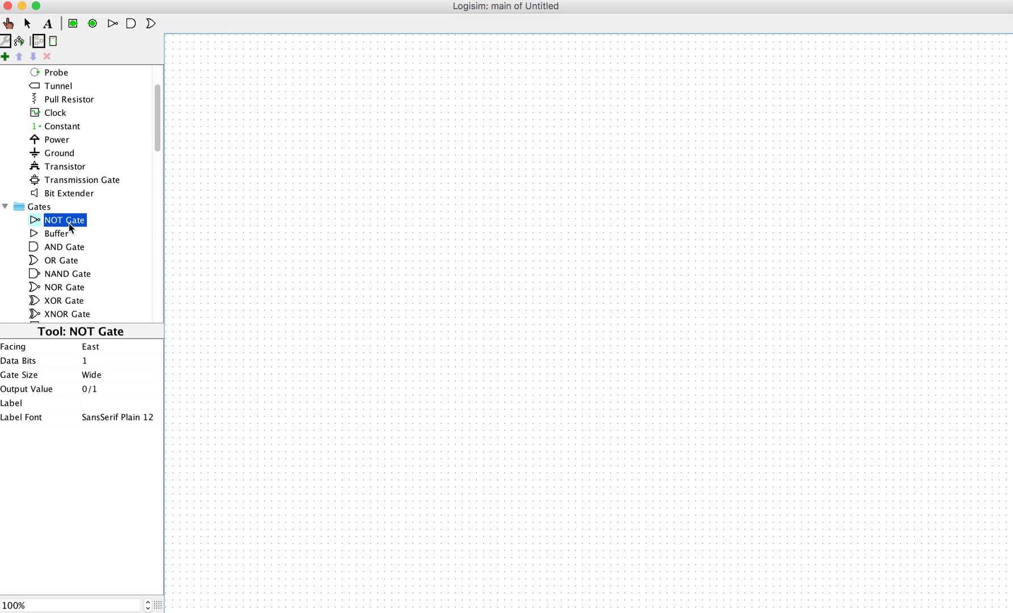
pyautogui.click(333, 134)
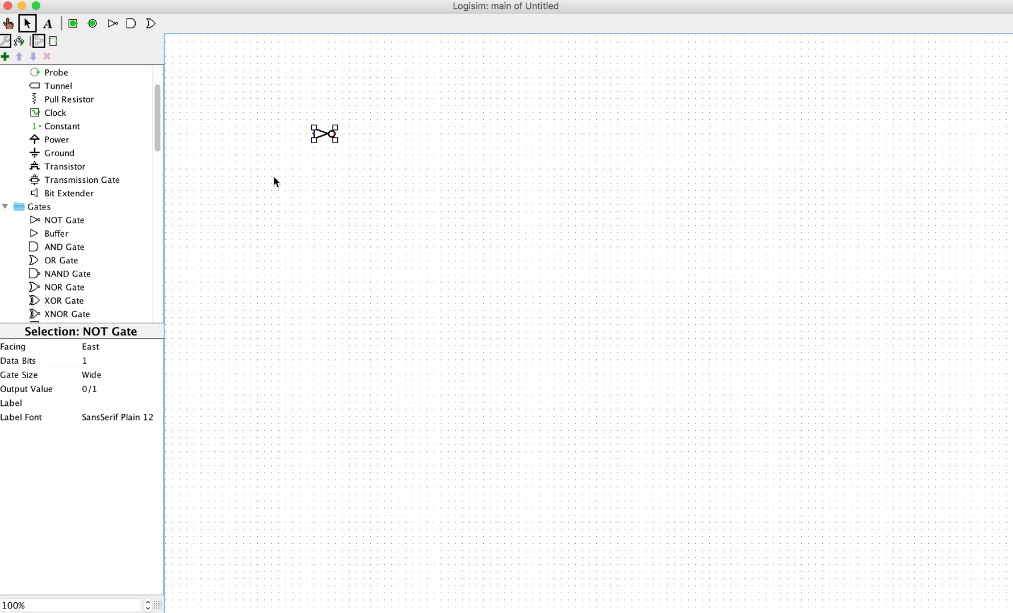
pyautogui.moveTo(314, 135); pyautogui.dragTo(271, 134)
pyautogui.moveTo(334, 134); pyautogui.dragTo(385, 134)
# Step: Add the text label X above the NOT gate's input wire end and X' above its output wire end
pyautogui.scroll(-15, 105, 212)
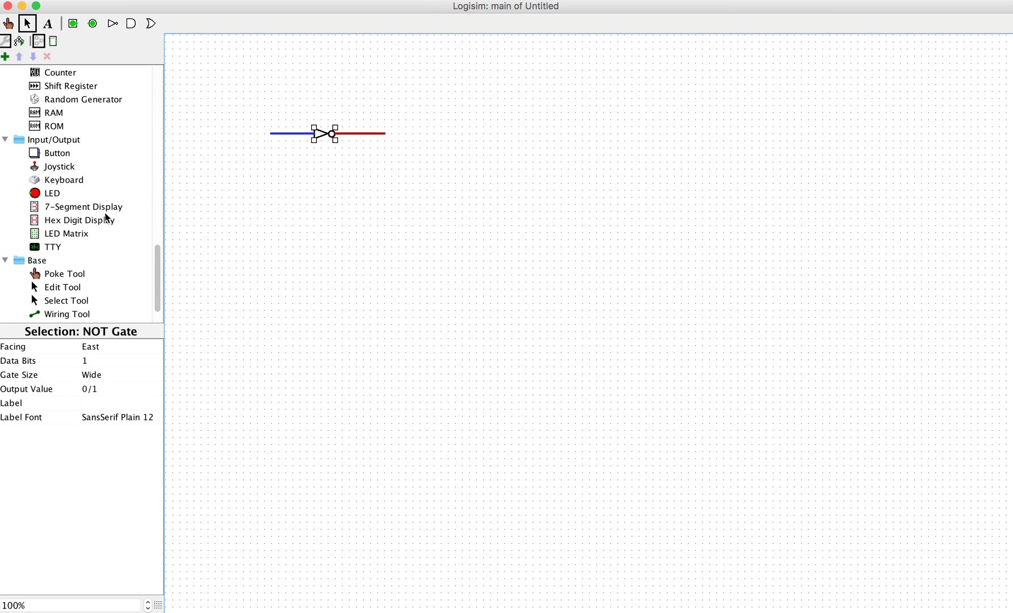
pyautogui.scroll(-3, 104, 213)
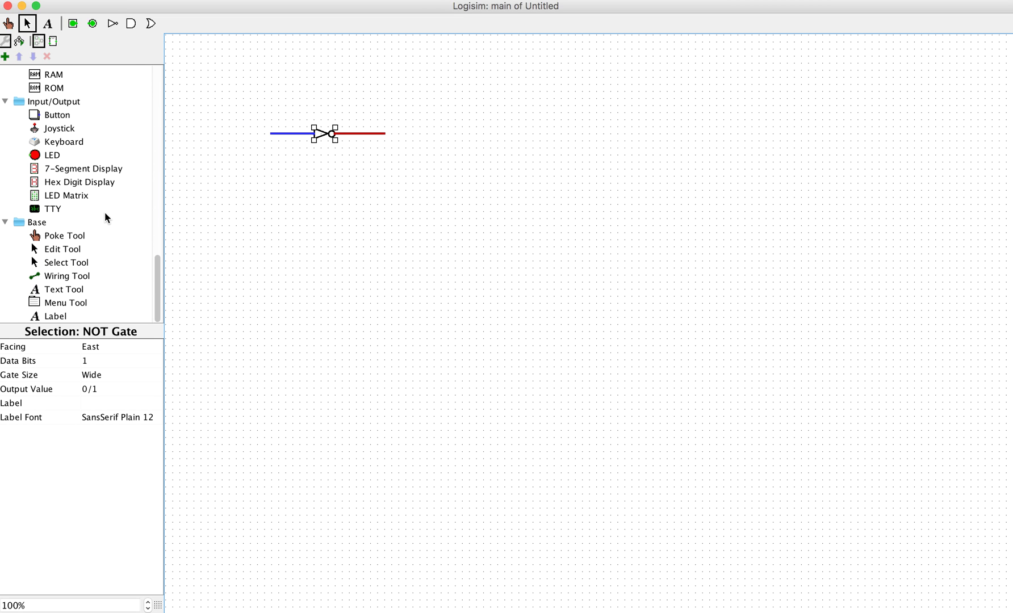
pyautogui.click(63, 295)
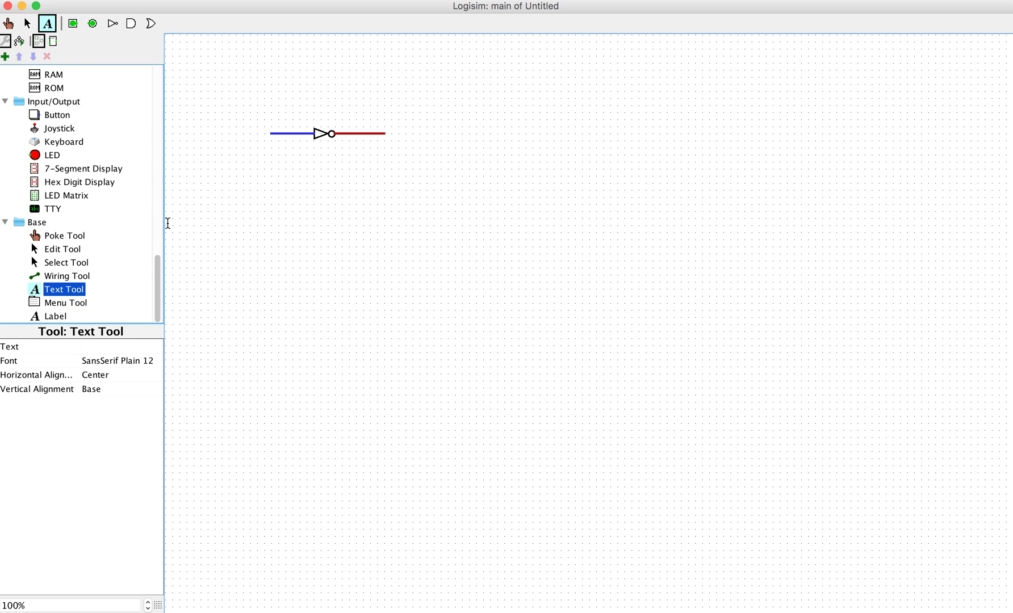
pyautogui.click(269, 120)
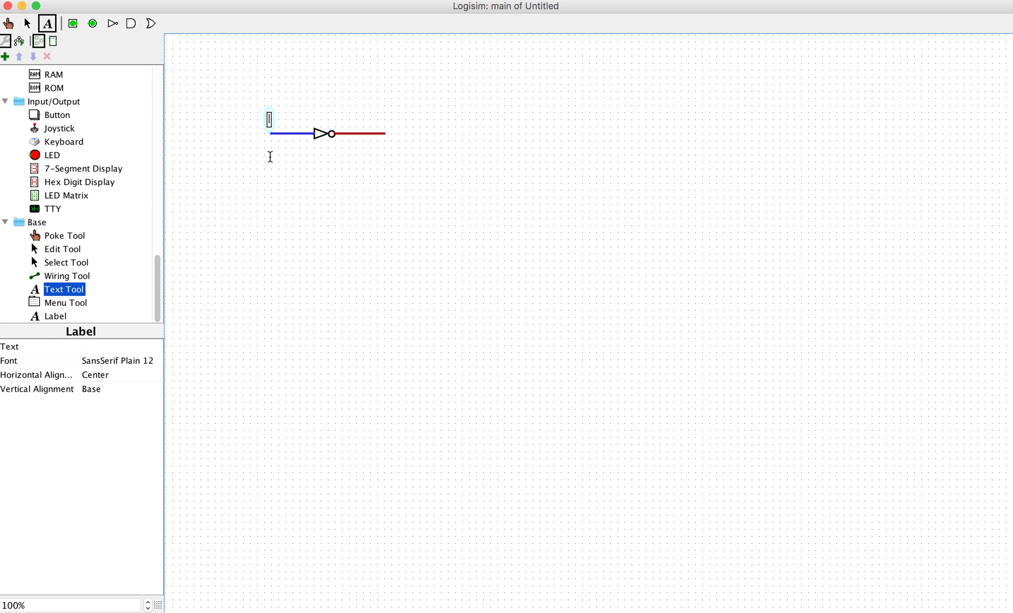
pyautogui.write('X')
pyautogui.click(387, 121)
pyautogui.write("X'")
# Step: Attach an input pin to the NOT gate's X wire and an output pin to its X' wire
pyautogui.click(74, 25)
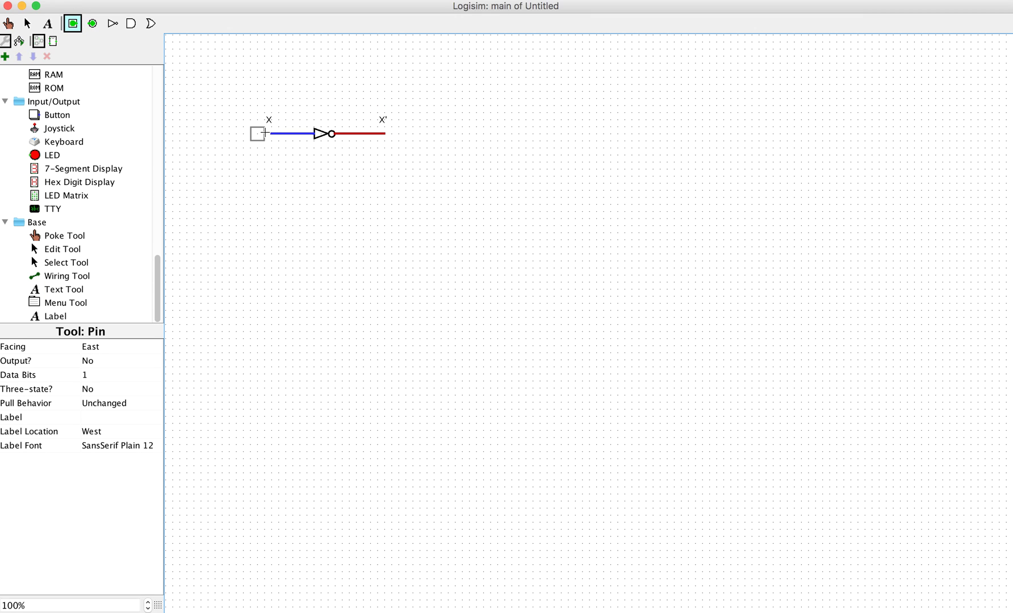
pyautogui.click(271, 134)
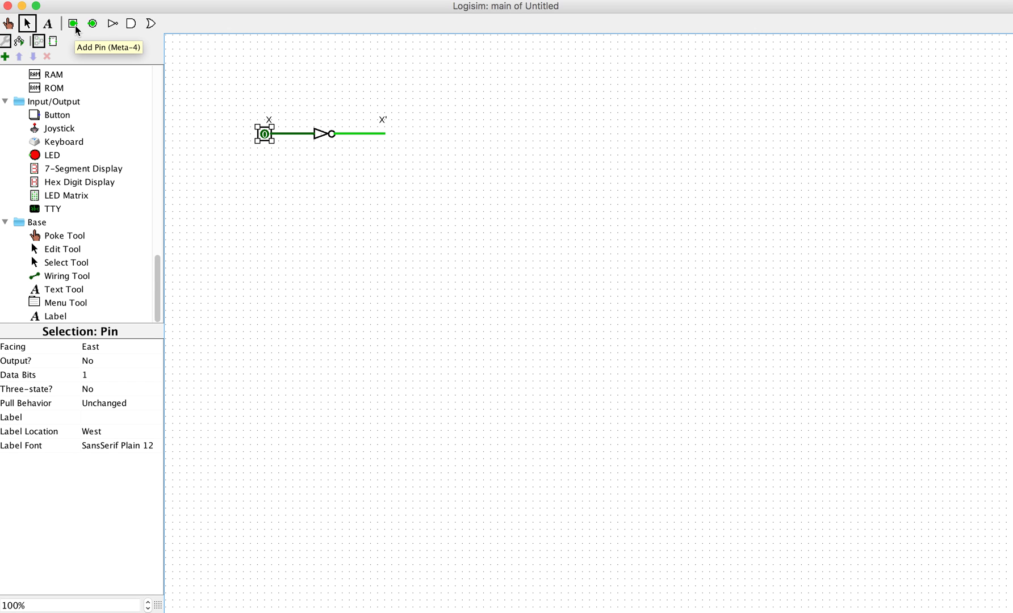
pyautogui.click(92, 23)
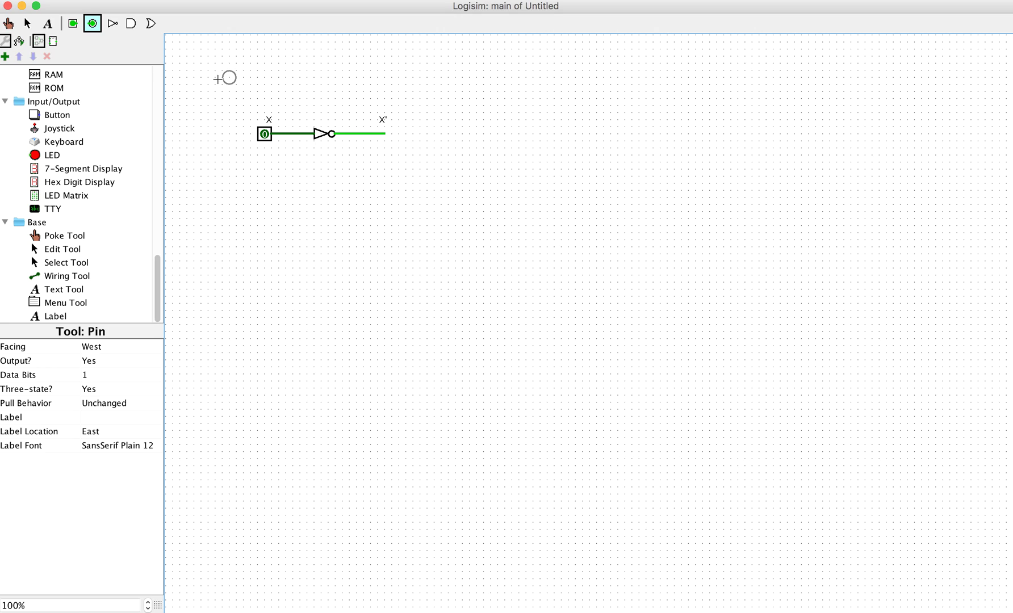
pyautogui.click(385, 134)
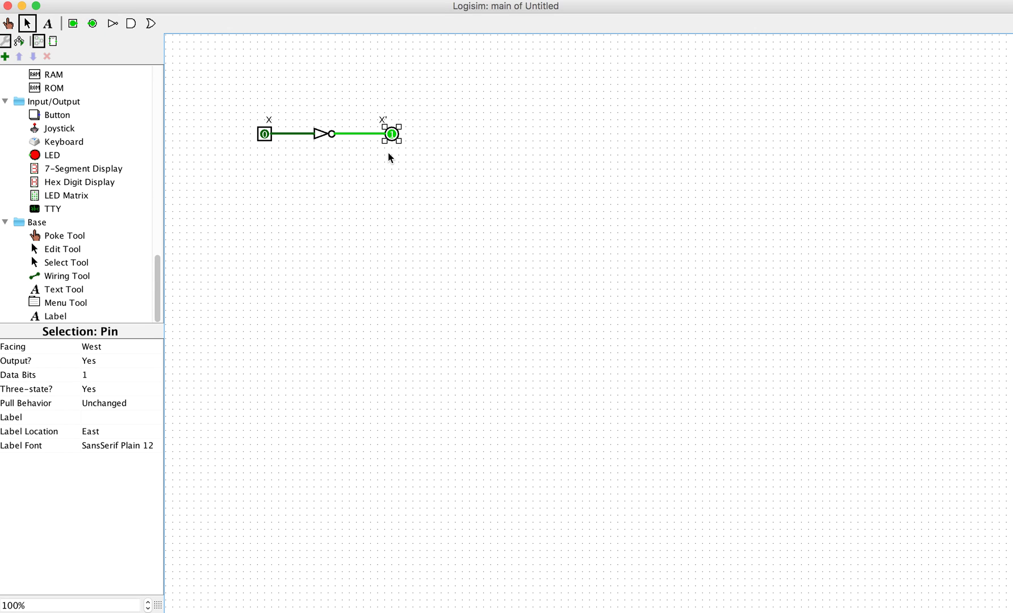
# Step: Toggle the NOT gate's input pin to 1 with the Poke Tool to test the inverter
pyautogui.click(8, 23)
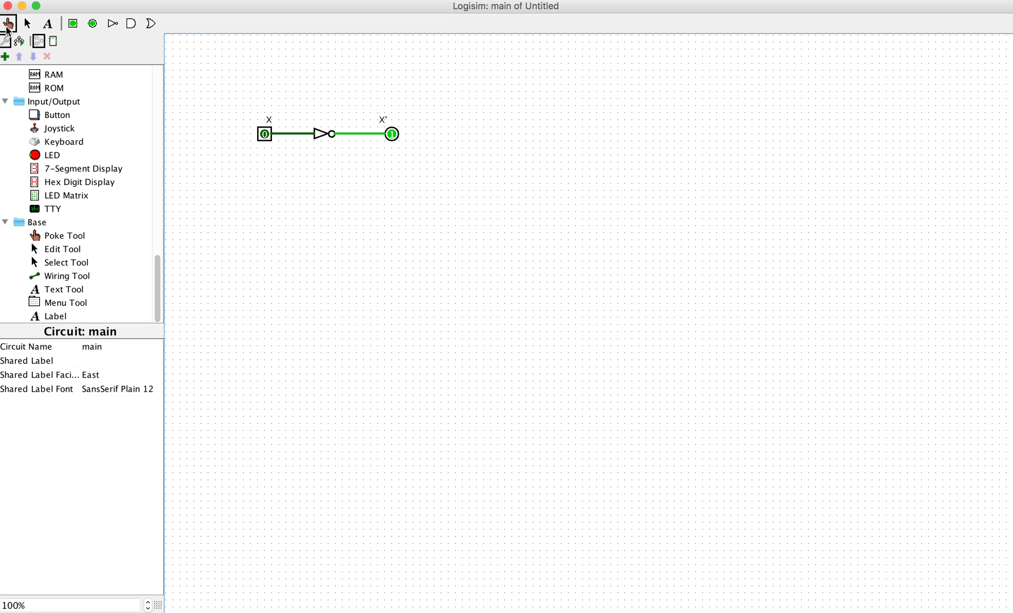
pyautogui.click(265, 135)
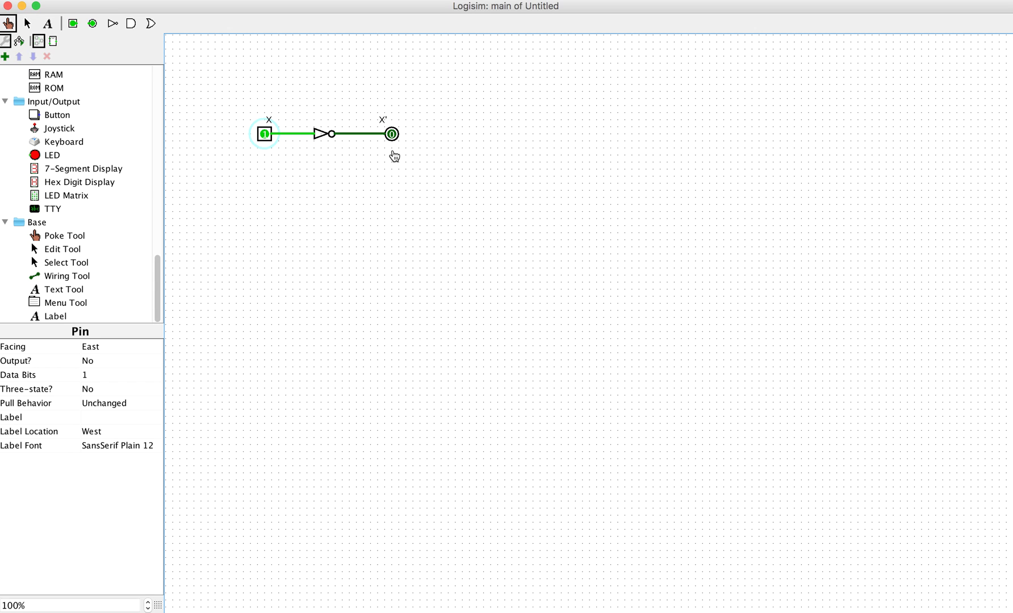
# Step: Place an AND gate below the NOT gate circuit and draw wires out from its uppermost and lowermost inputs
pyautogui.scroll(5, 160, 116)
pyautogui.click(160, 116)
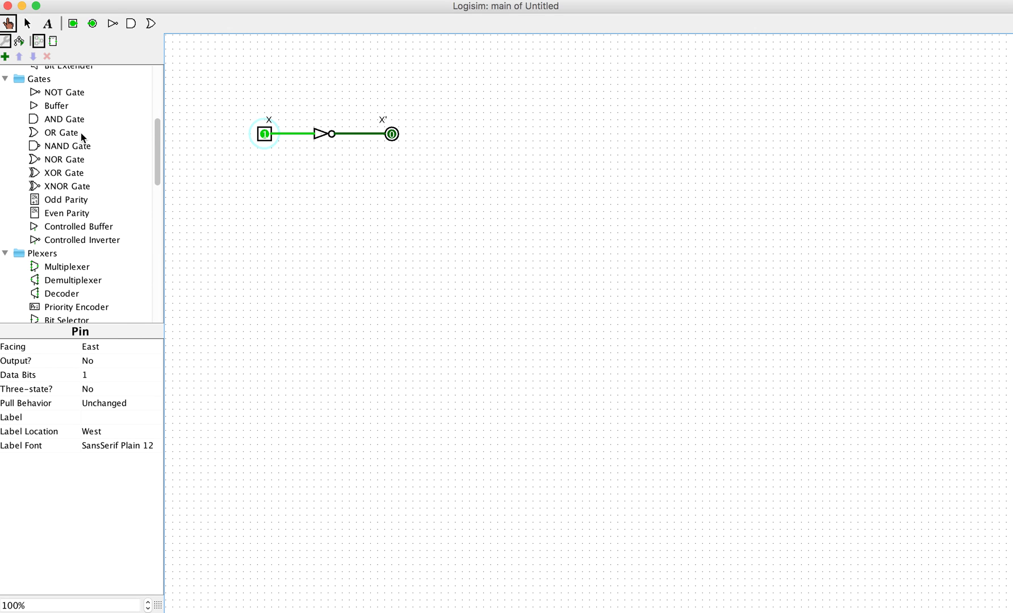
pyautogui.click(60, 119)
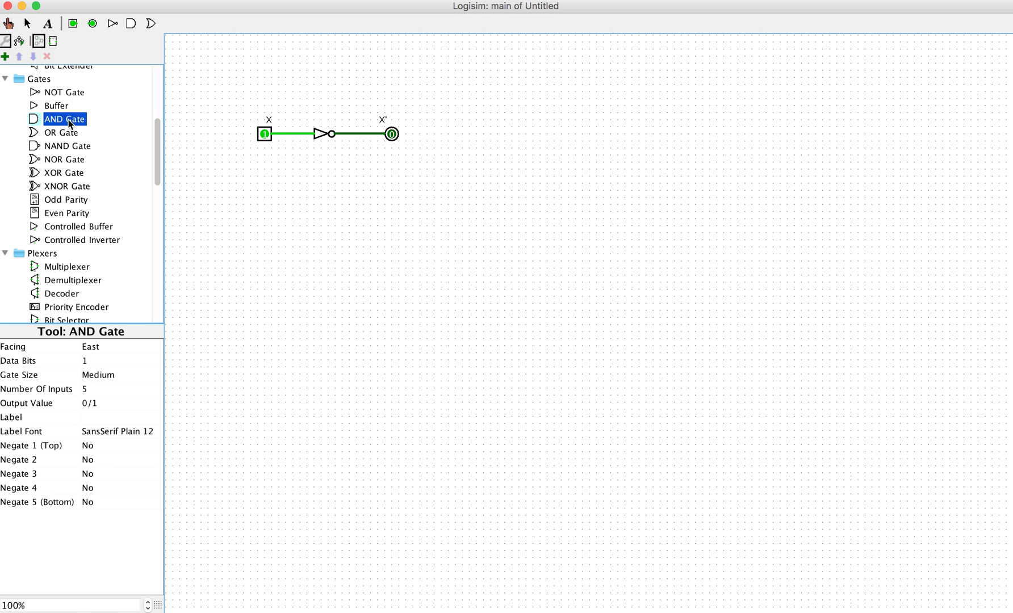
pyautogui.click(345, 203)
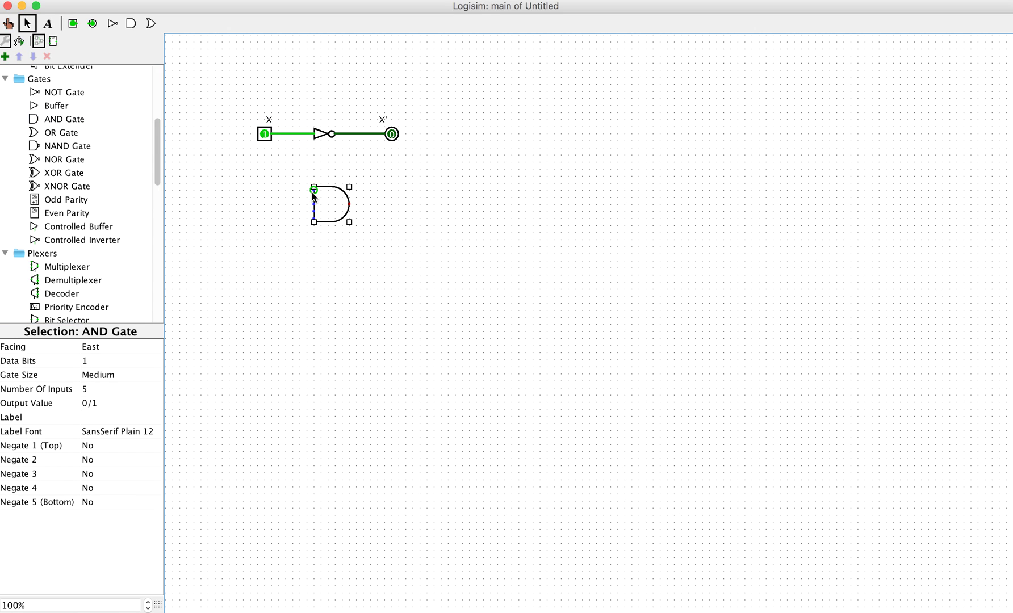
pyautogui.moveTo(311, 192); pyautogui.dragTo(271, 218)
# Step: Attach an input pin to the free end of each of the AND gate's two input wires
pyautogui.click(73, 23)
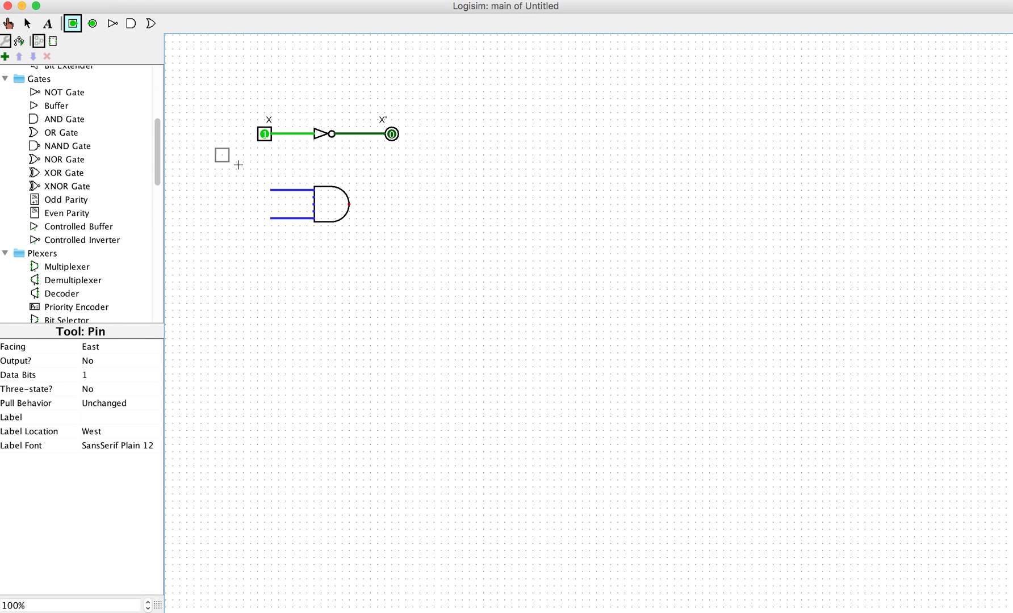
pyautogui.click(262, 193)
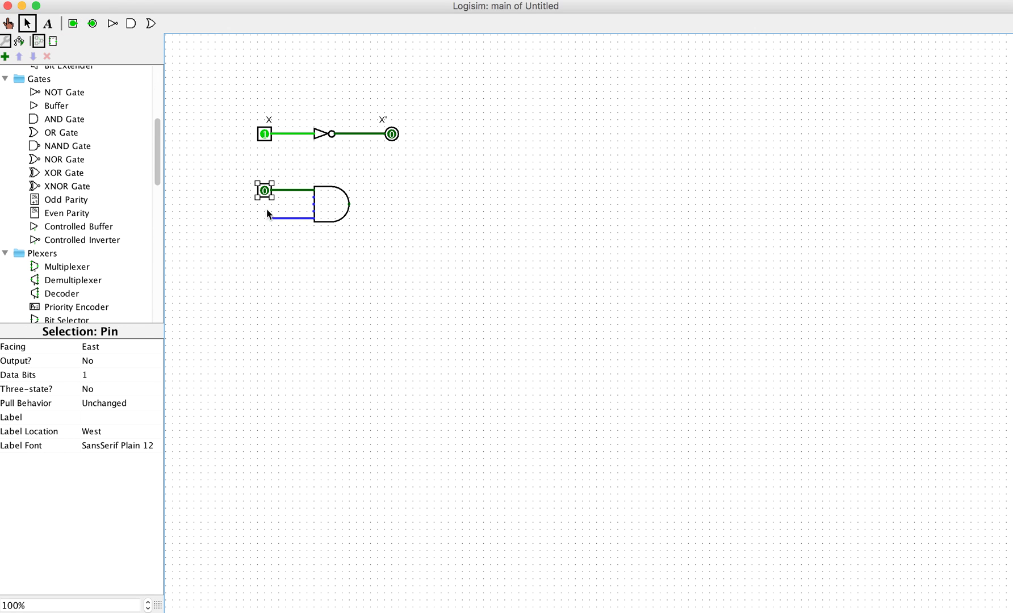
pyautogui.click(72, 23)
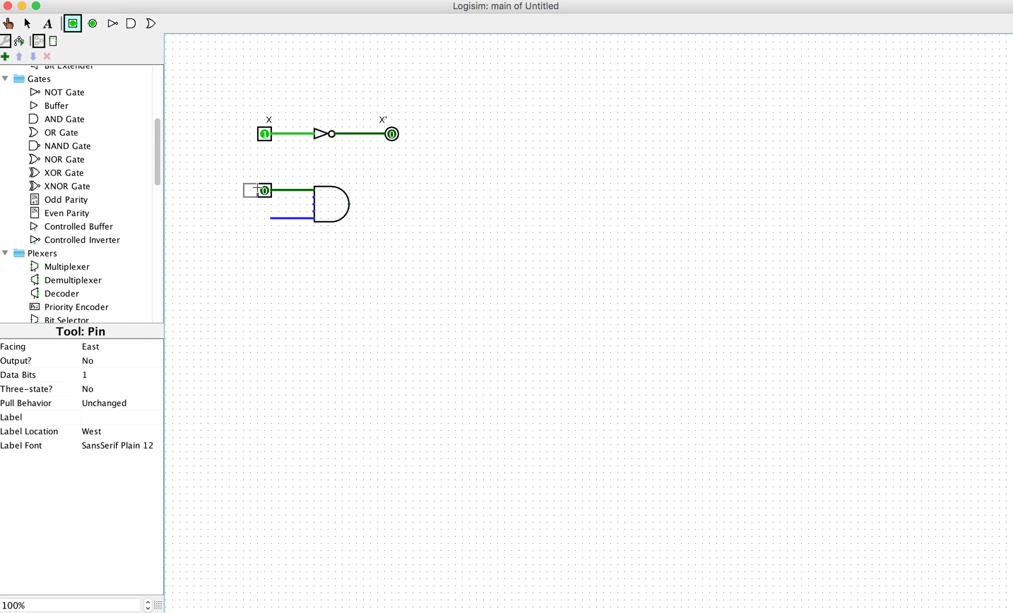
pyautogui.click(272, 218)
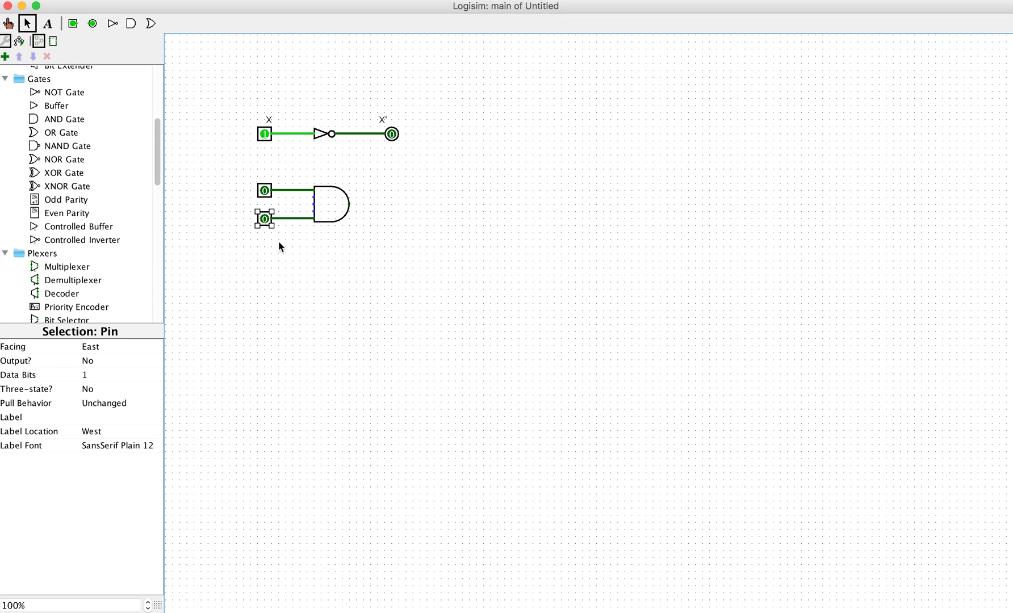
# Step: Draw a wire out from the AND gate's output and attach an output pin to its free end
pyautogui.moveTo(350, 203); pyautogui.dragTo(387, 205)
pyautogui.click(92, 24)
pyautogui.click(391, 205)
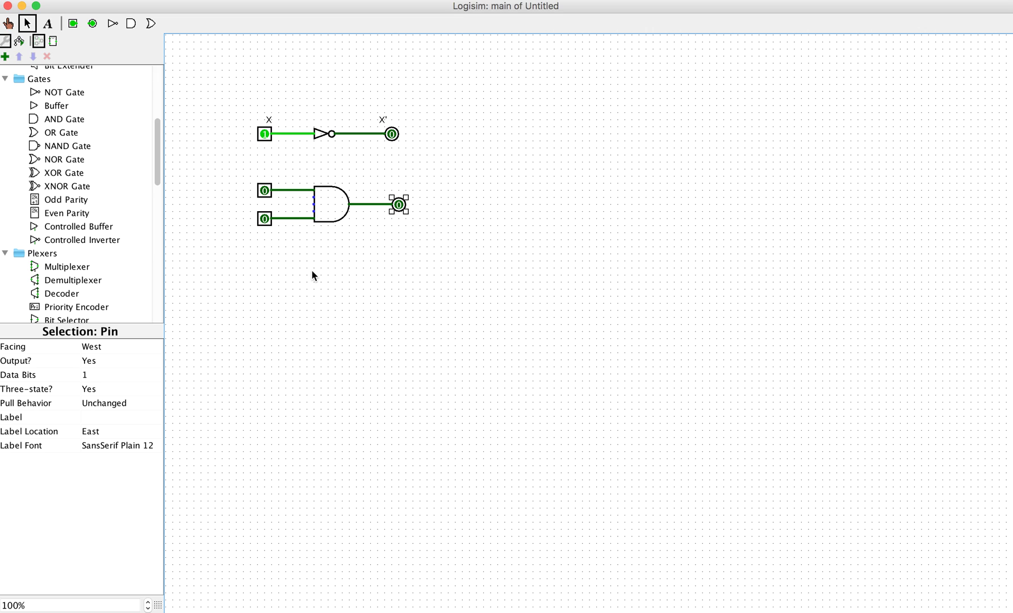
# Step: Add text labels to the AND gate circuit: X above the upper input, Y below the lower input and F = XY above the output
pyautogui.scroll(-8, 93, 275)
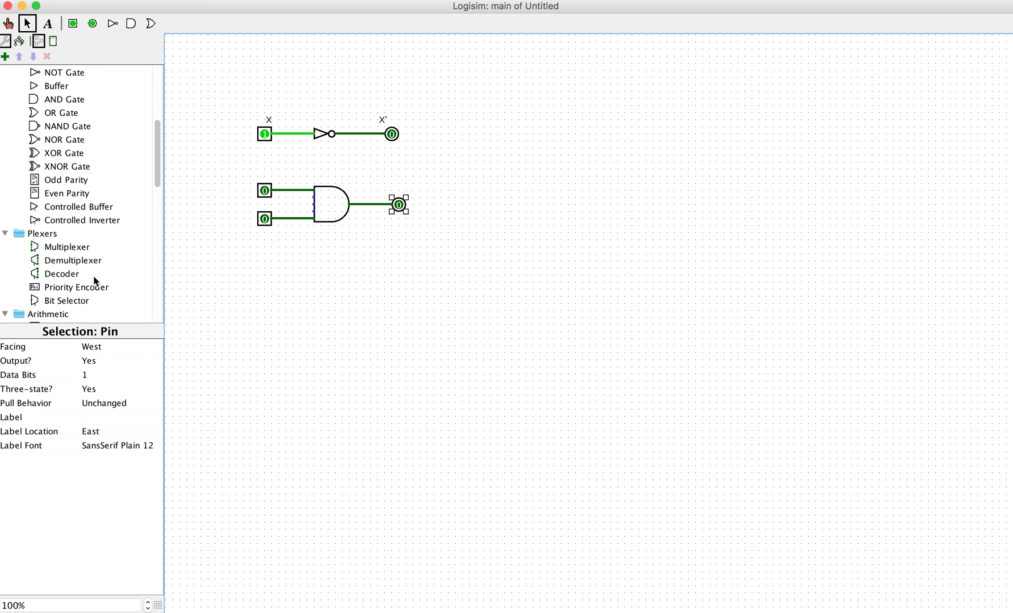
pyautogui.scroll(-5, 94, 277)
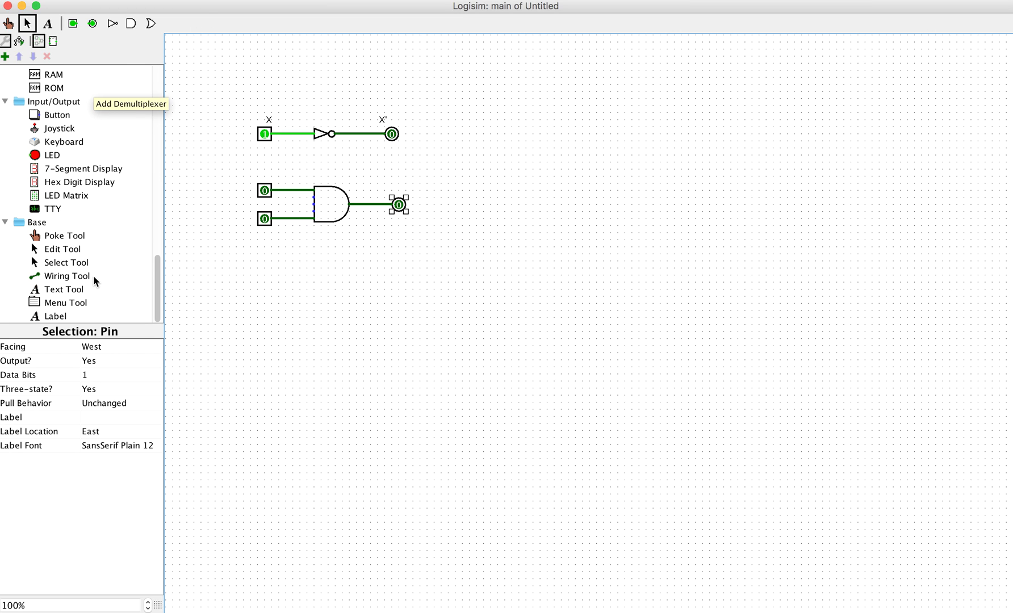
pyautogui.click(73, 289)
pyautogui.click(267, 172)
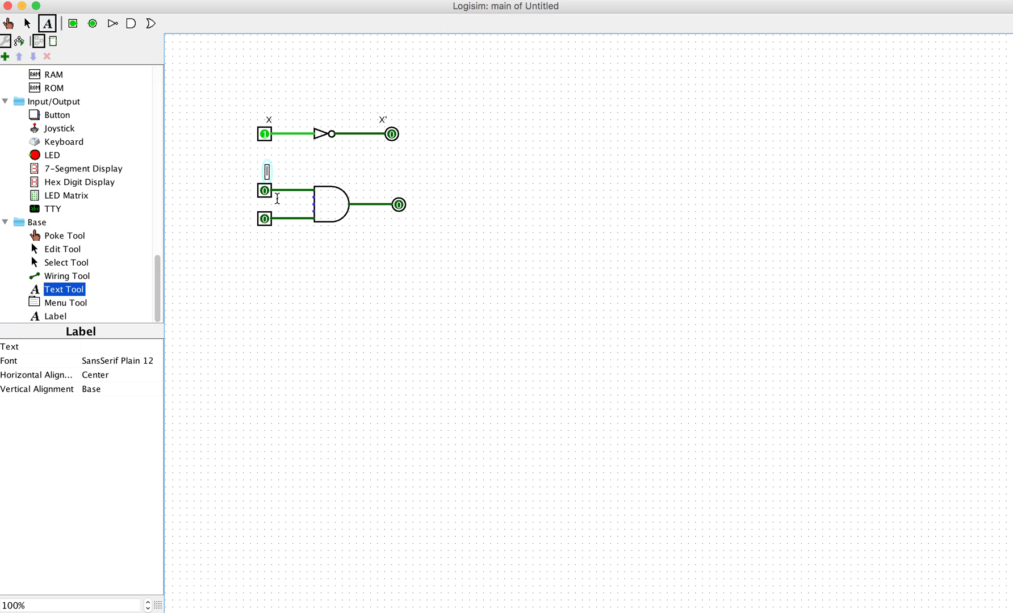
pyautogui.write('X')
pyautogui.click(266, 235)
pyautogui.write('Y')
pyautogui.click(400, 187)
pyautogui.write('A')
pyautogui.write(' = ')
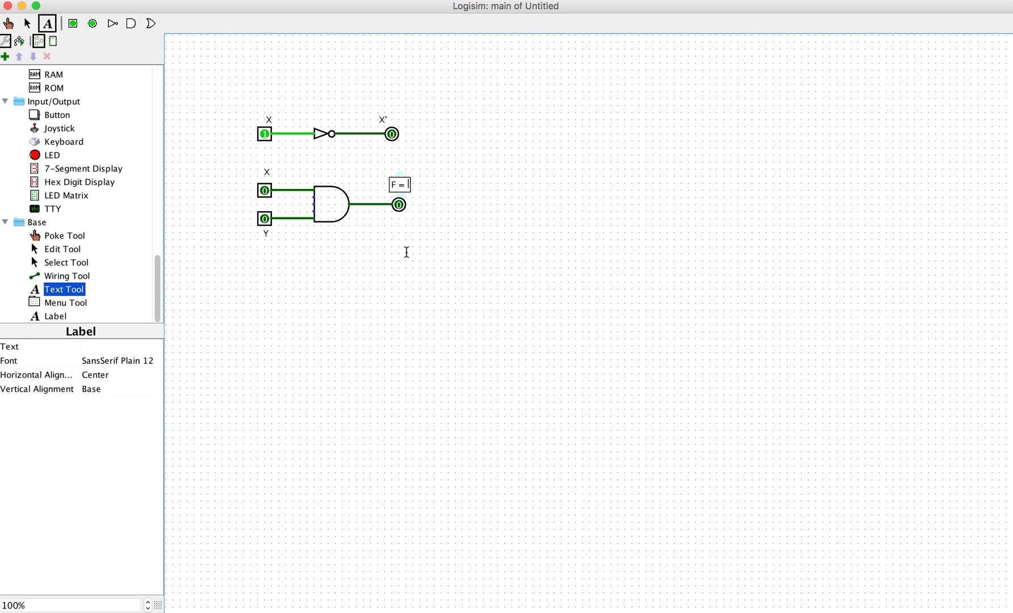
pyautogui.write('XY')
pyautogui.click(415, 273)
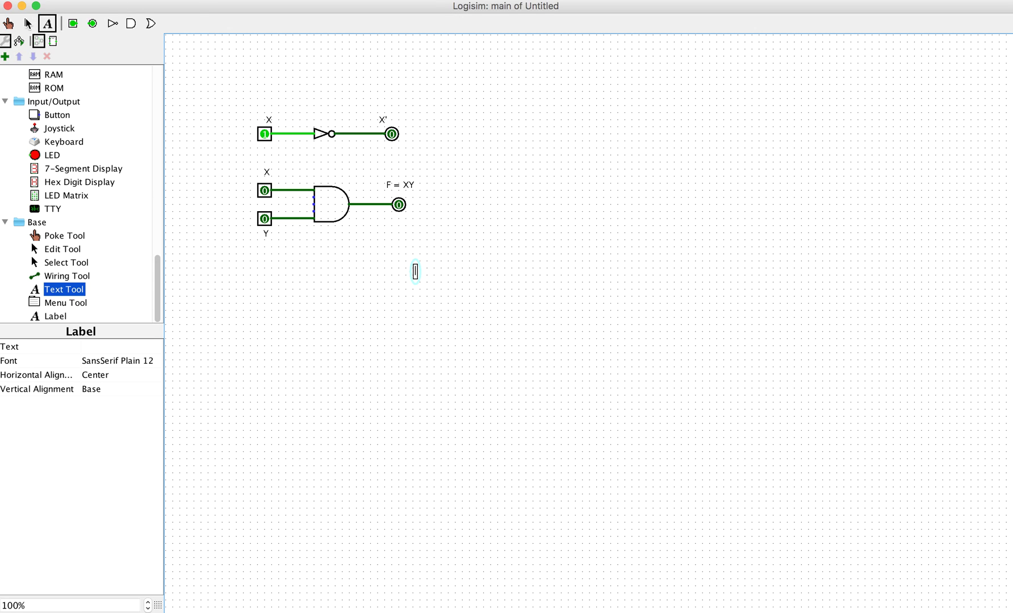
# Step: Test the AND gate with the Poke Tool by setting X and Y to 1 and 0, 0 and 1, and finally both to 1
pyautogui.click(8, 23)
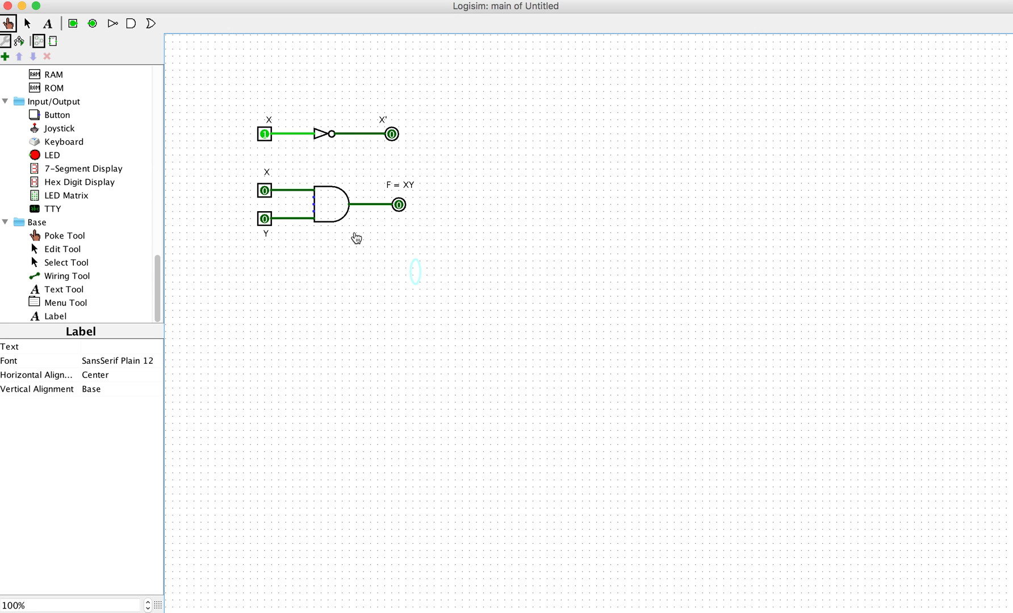
pyautogui.click(265, 193)
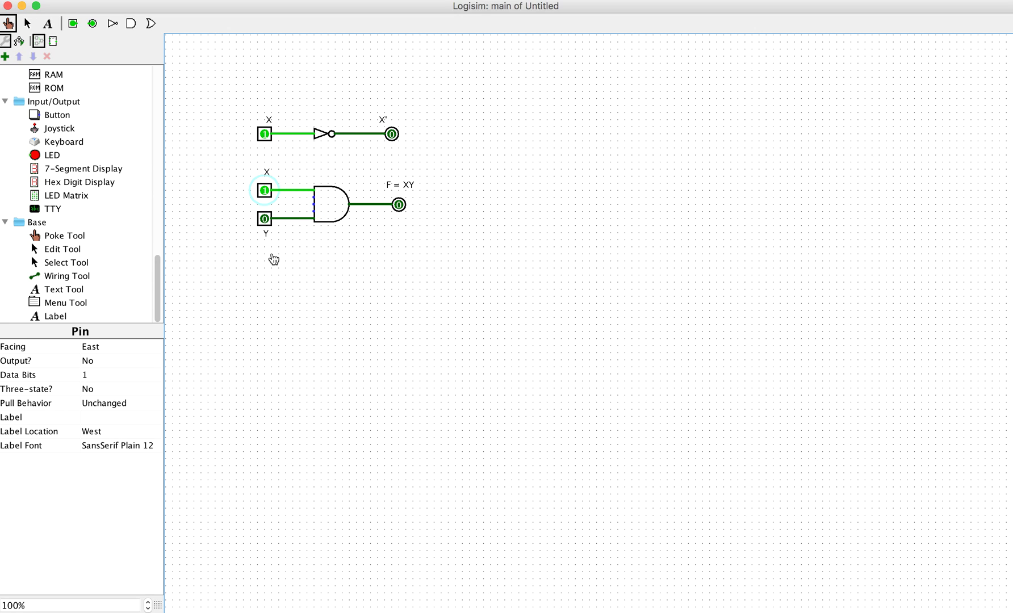
pyautogui.click(265, 190)
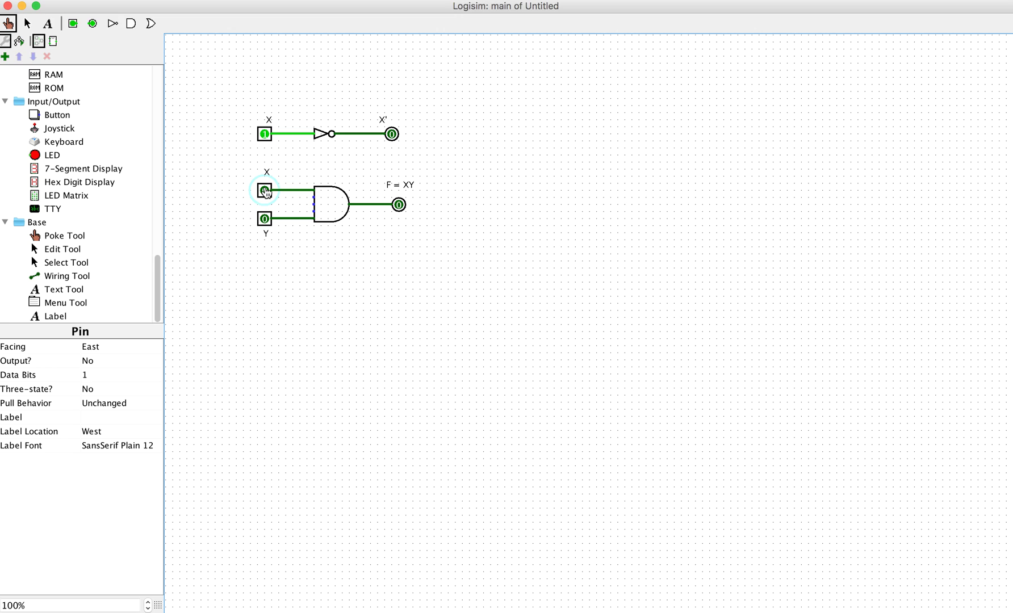
pyautogui.click(266, 220)
pyautogui.click(265, 192)
# Step: Place an OR gate below the AND gate circuit and draw wires out from its uppermost and lowermost inputs
pyautogui.click(158, 91)
pyautogui.click(159, 84)
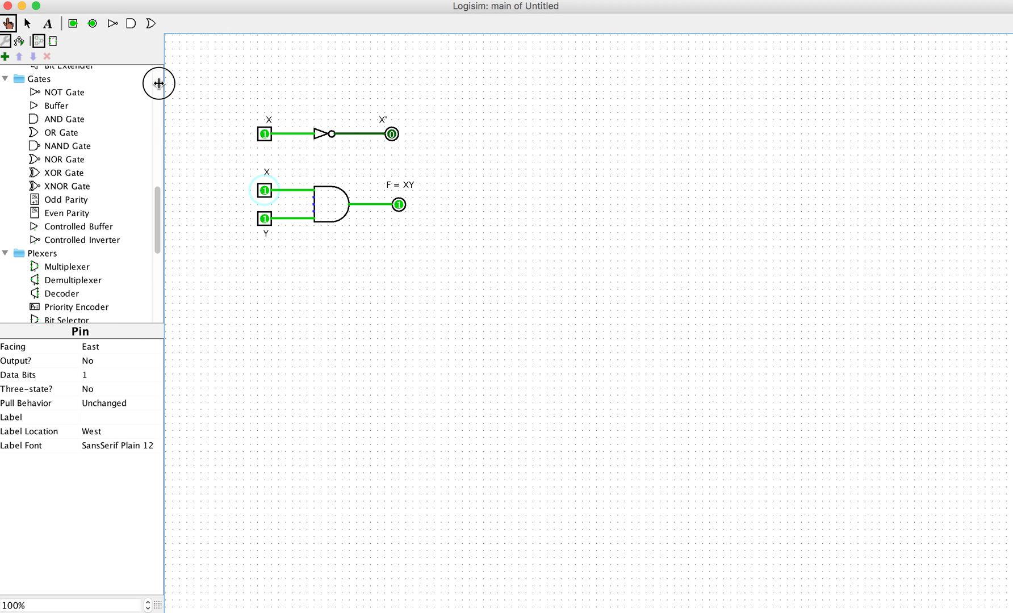
pyautogui.click(65, 133)
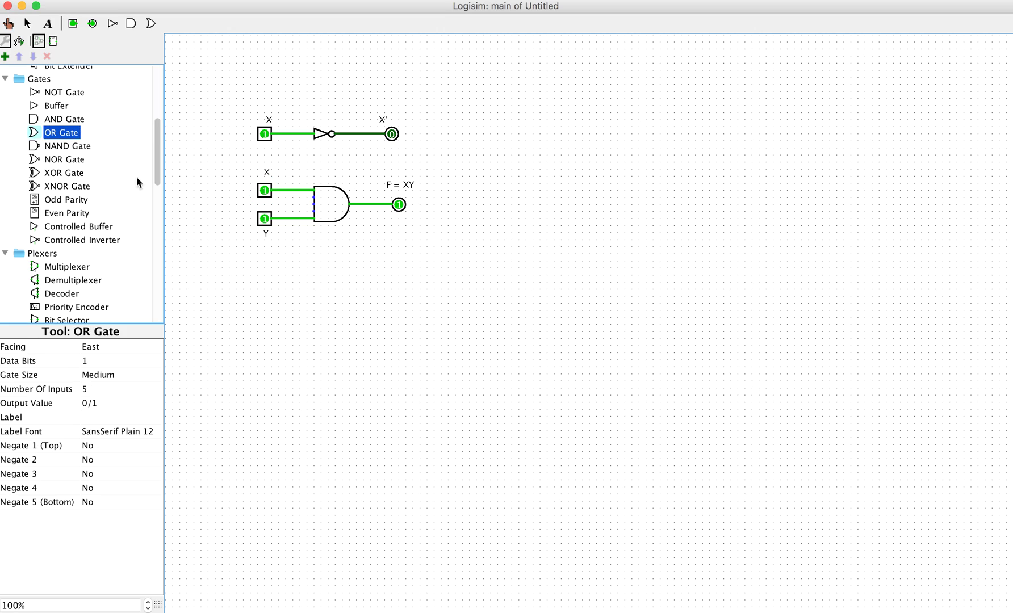
pyautogui.click(349, 289)
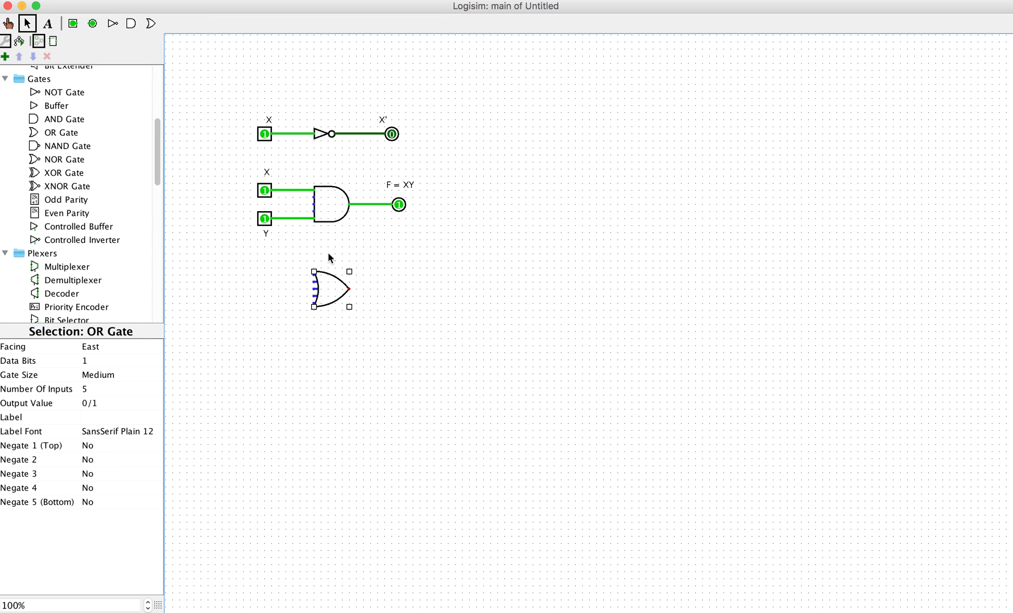
pyautogui.moveTo(315, 276); pyautogui.dragTo(271, 276)
pyautogui.moveTo(314, 302); pyautogui.dragTo(270, 303)
# Step: Attach an input pin to the free end of each of the OR gate's two input wires
pyautogui.click(71, 23)
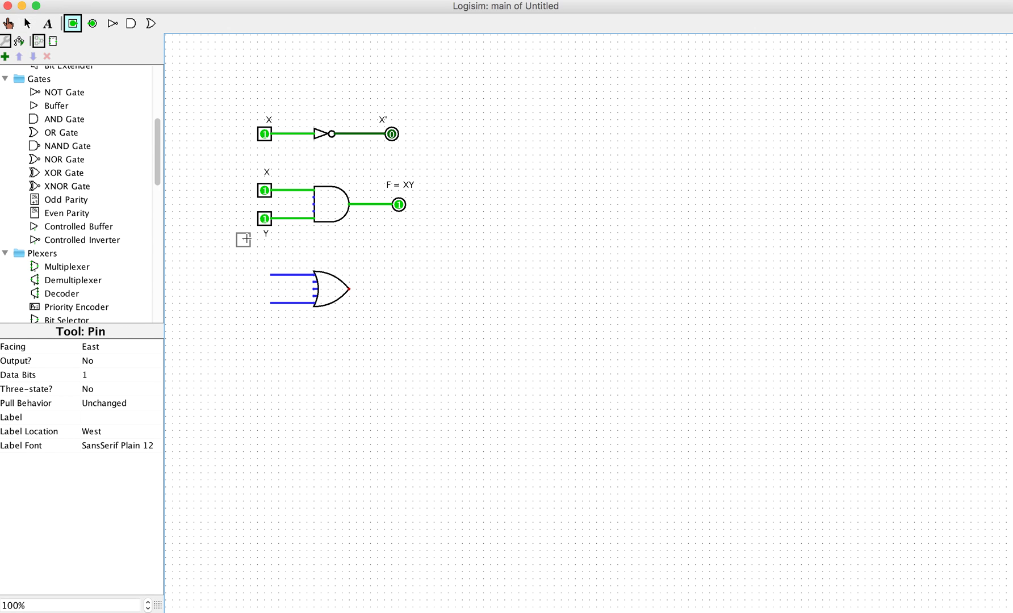
pyautogui.click(269, 276)
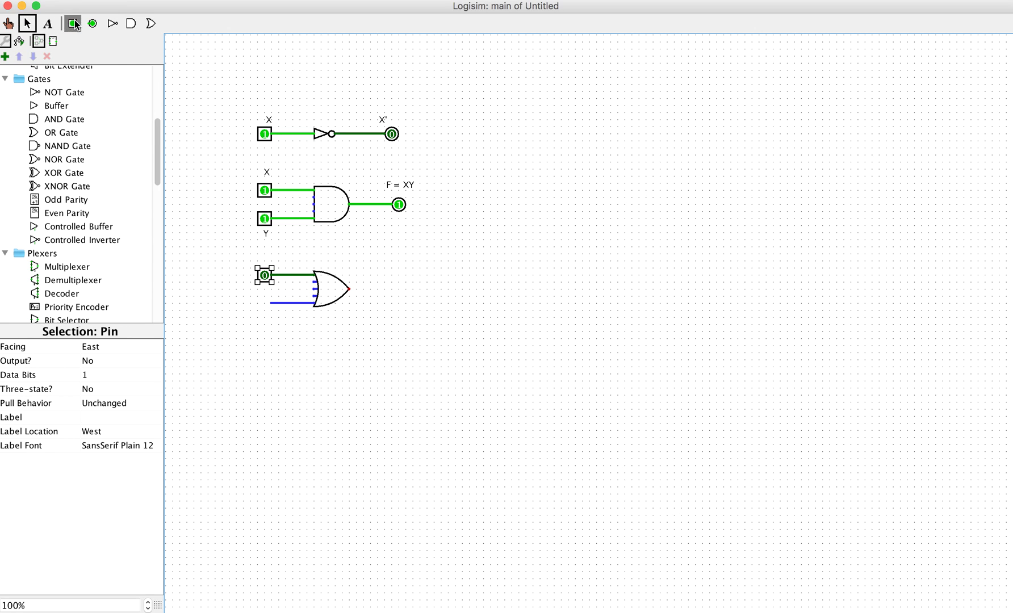
pyautogui.click(72, 23)
pyautogui.click(265, 301)
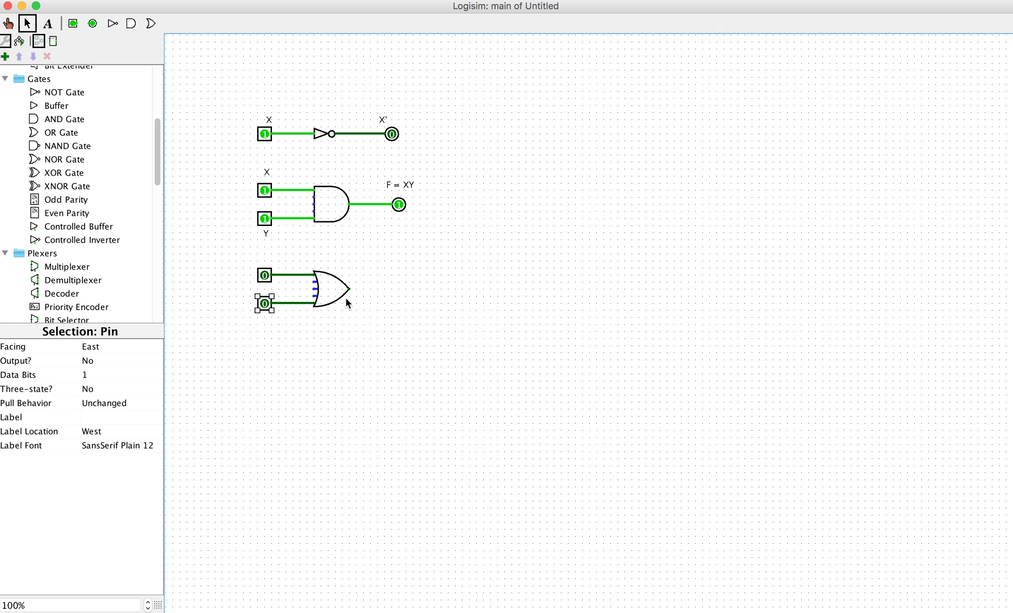
# Step: Draw a wire out from the OR gate's output and attach an output pin to its free end
pyautogui.moveTo(349, 289); pyautogui.dragTo(399, 289)
pyautogui.click(93, 24)
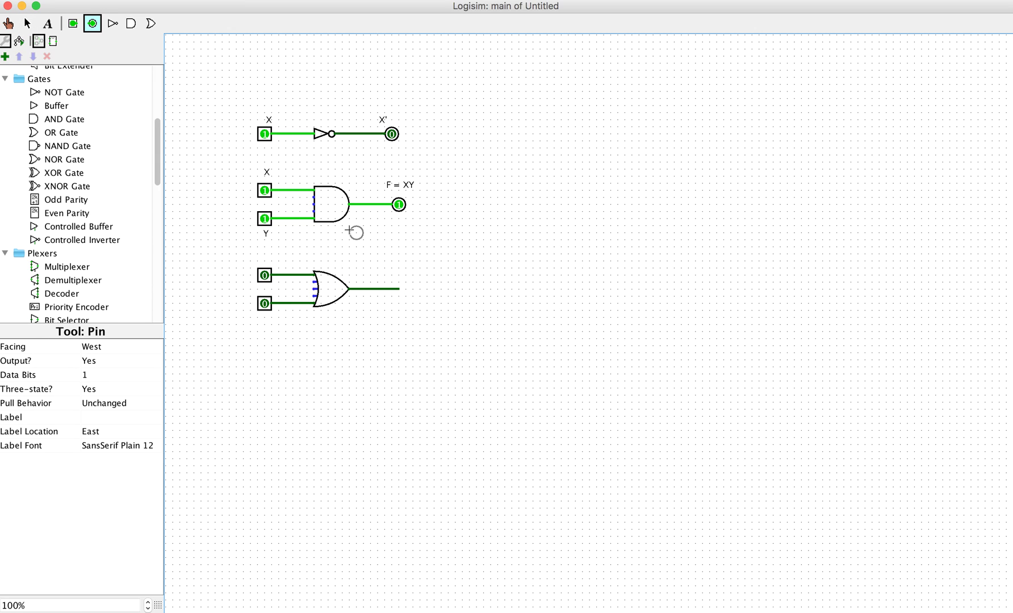
pyautogui.click(400, 289)
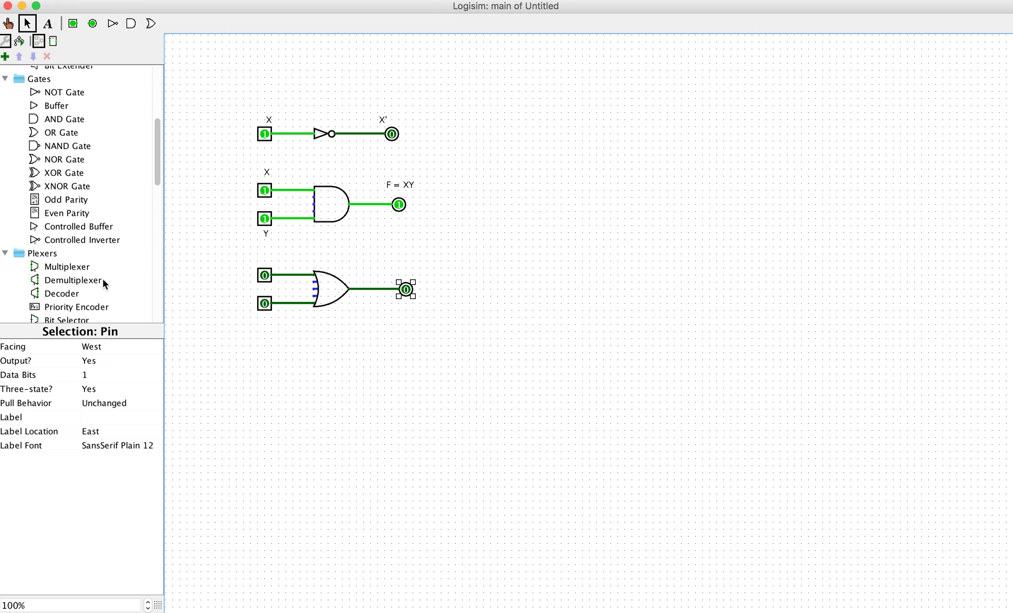
# Step: Add text labels to the OR gate circuit: X above the upper input, Y below the lower input and F = X+Y above the output
pyautogui.scroll(-15, 102, 279)
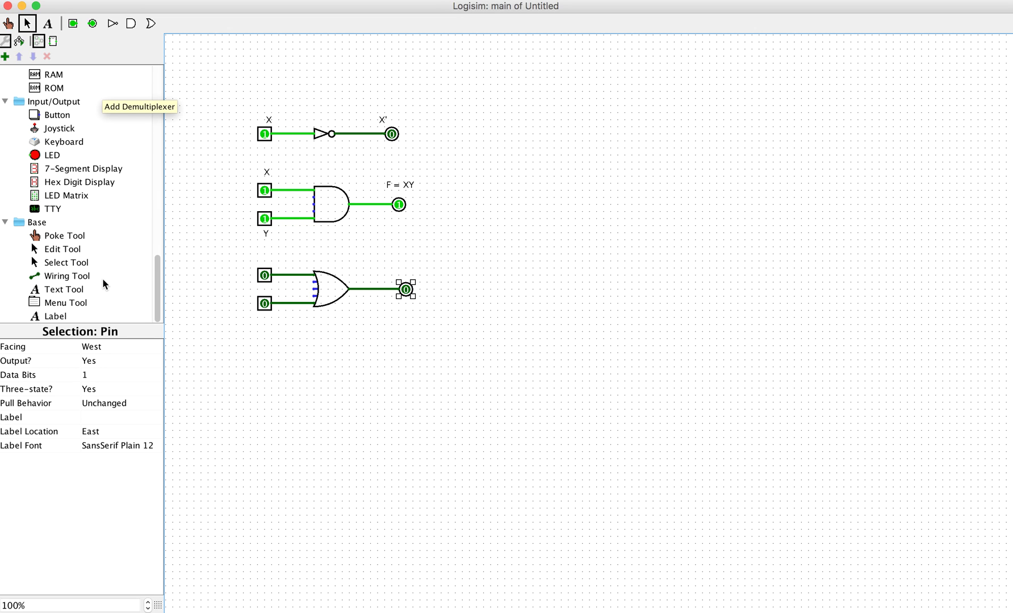
pyautogui.click(67, 290)
pyautogui.click(264, 256)
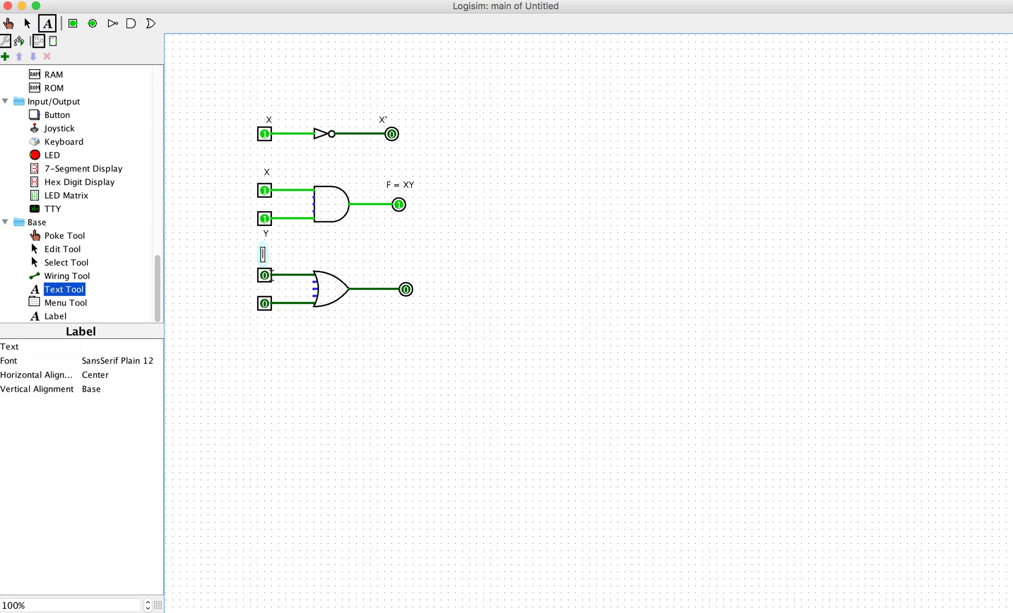
pyautogui.write('X')
pyautogui.click(264, 319)
pyautogui.write('Y')
pyautogui.click(404, 271)
pyautogui.write('F = X')
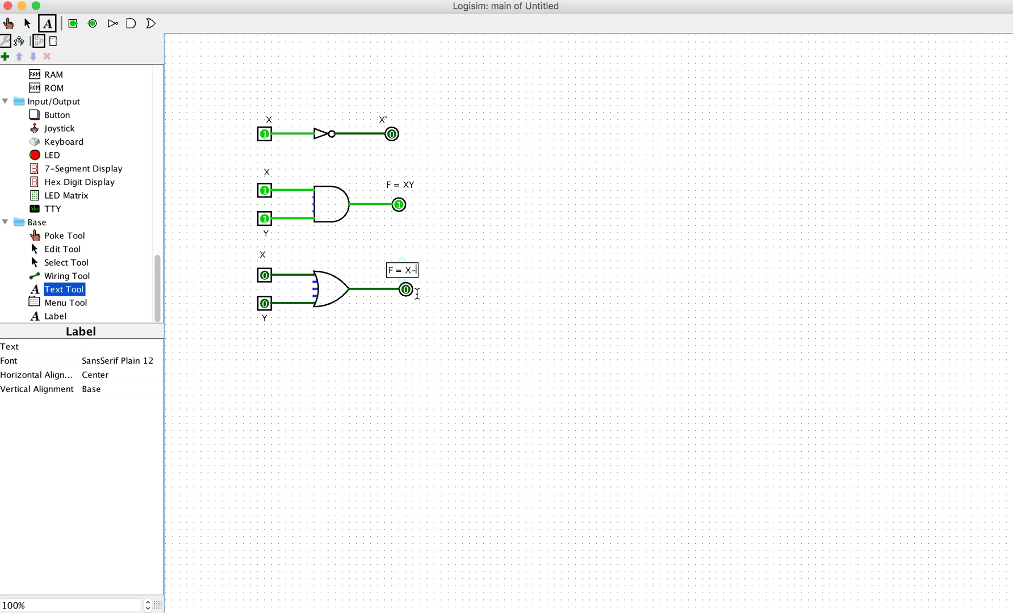
pyautogui.write('+Y')
pyautogui.click(461, 280)
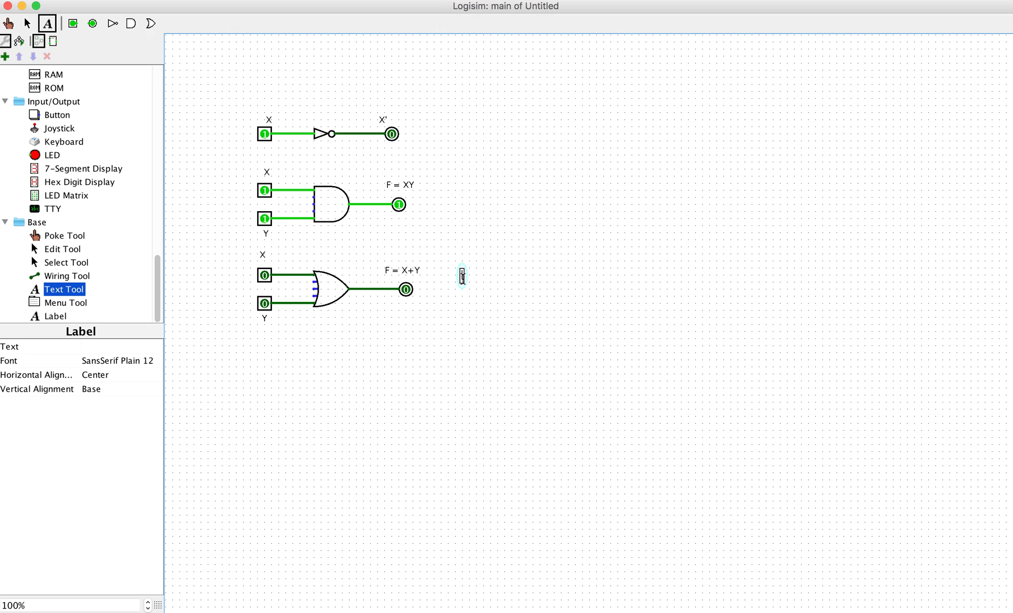
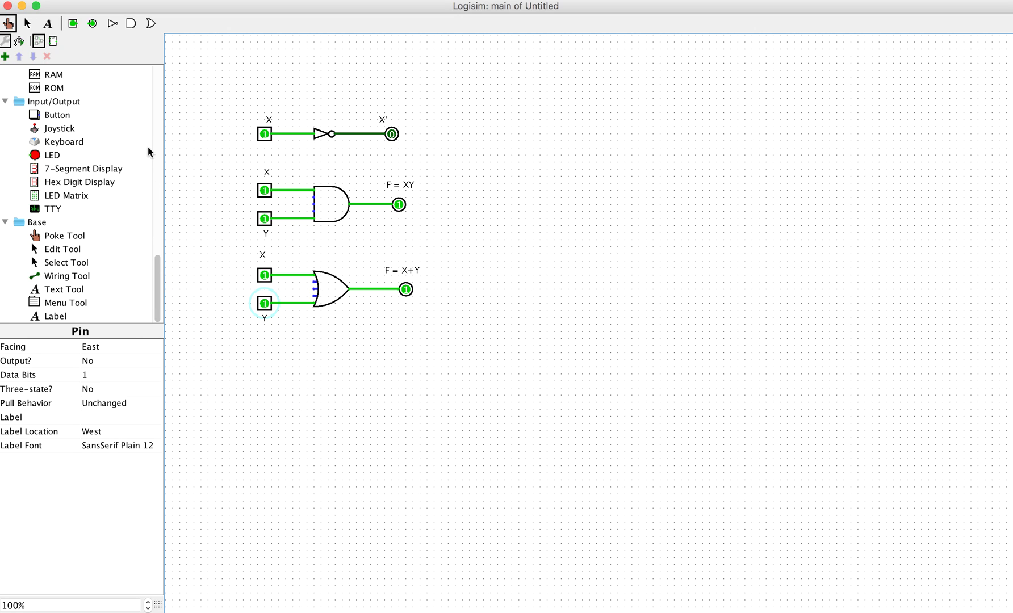
# Step: Place a NAND gate below the OR gate circuit and draw wires out from its uppermost and lowermost inputs
pyautogui.scroll(10, 157, 125)
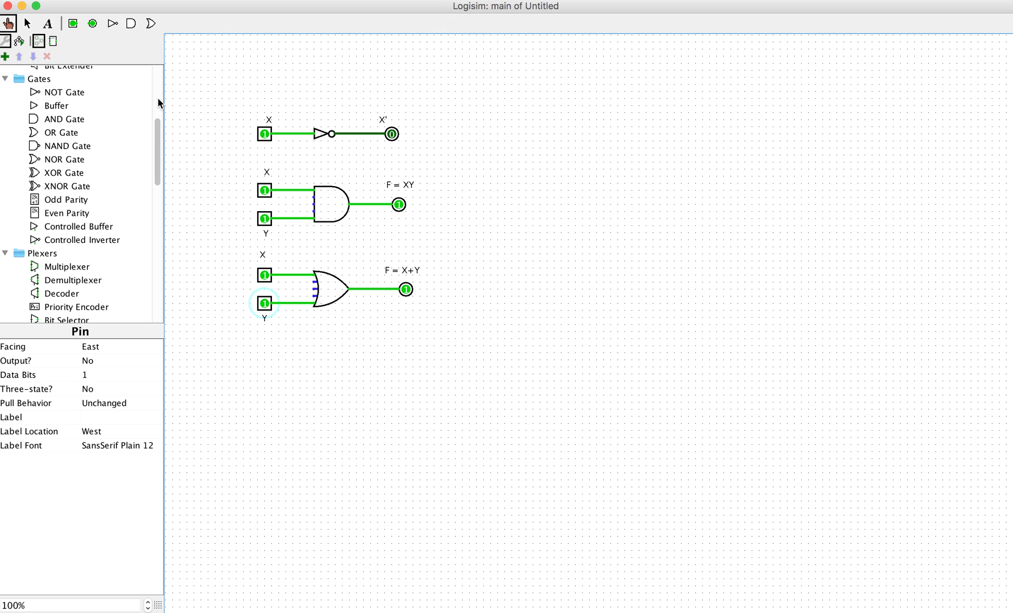
pyautogui.click(68, 146)
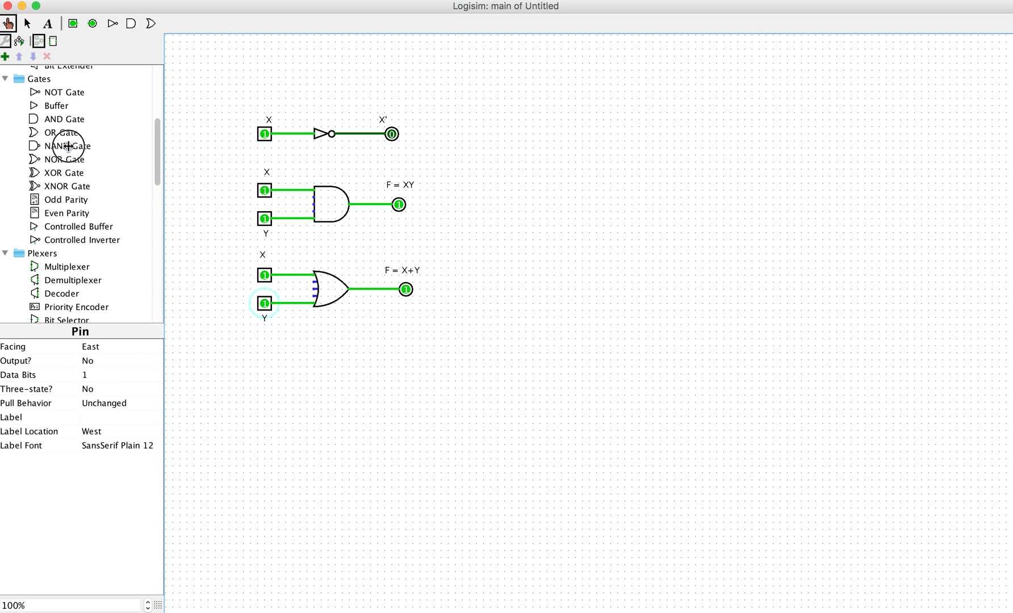
pyautogui.click(353, 360)
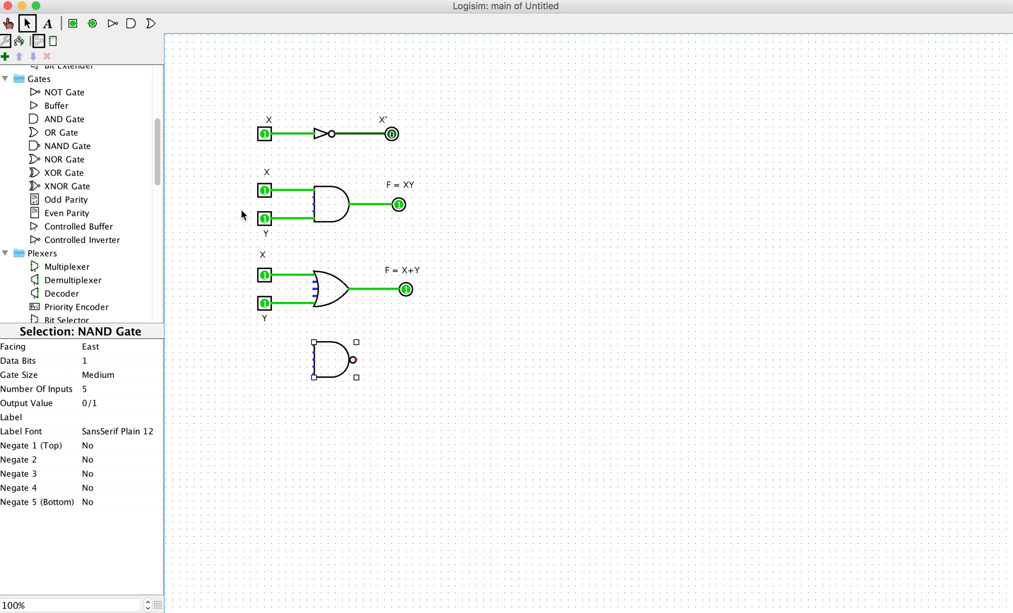
pyautogui.moveTo(314, 345); pyautogui.dragTo(271, 345)
pyautogui.moveTo(314, 373); pyautogui.dragTo(270, 373)
# Step: Attach an input pin to the free end of each of the NAND gate's two input wires
pyautogui.click(73, 23)
pyautogui.click(267, 344)
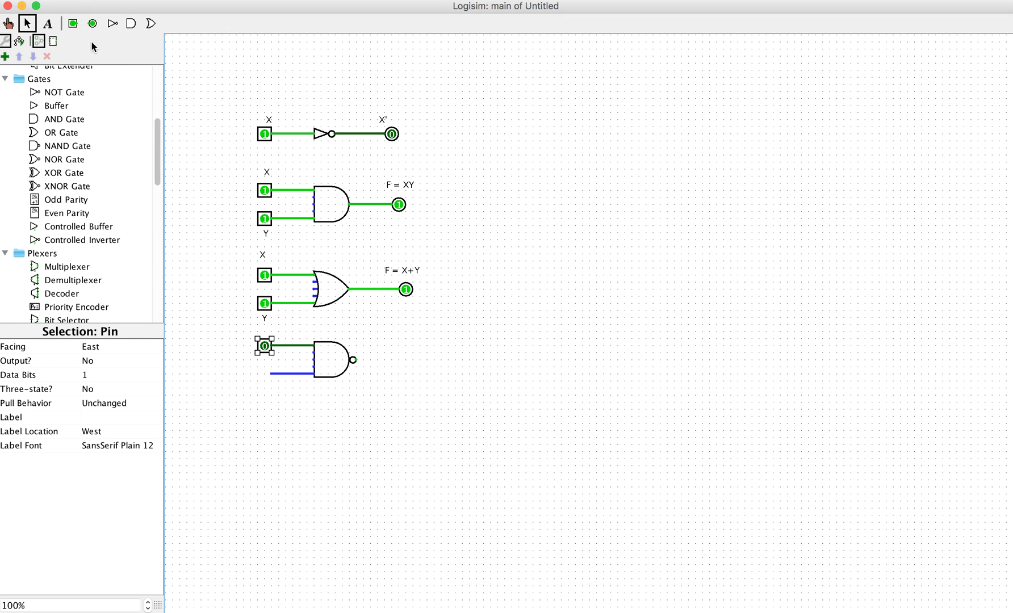
pyautogui.click(73, 23)
pyautogui.click(265, 373)
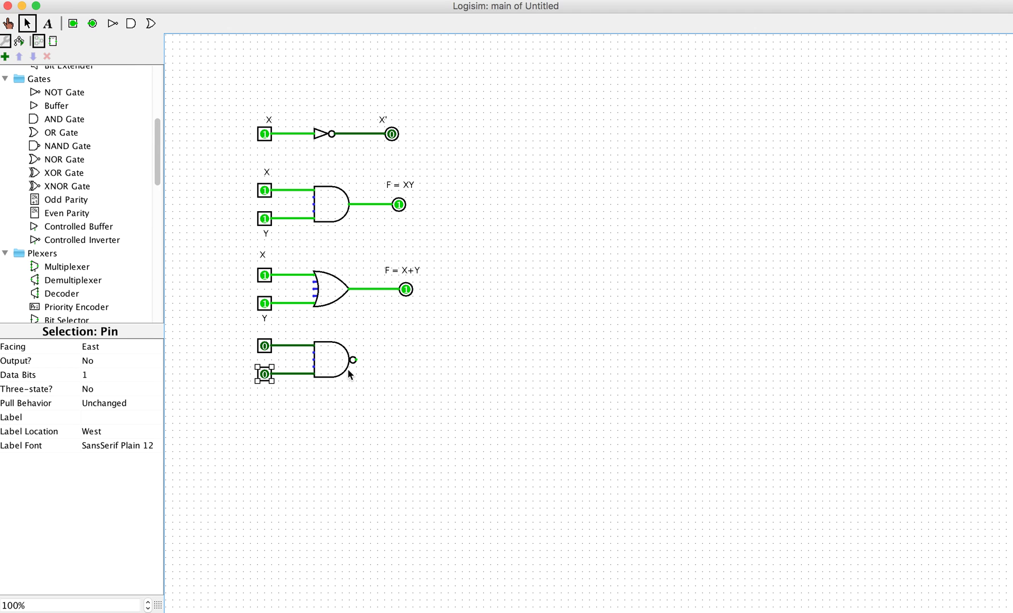
# Step: Draw a wire out from the NAND gate's output and attach an output pin to its free end
pyautogui.moveTo(355, 359); pyautogui.dragTo(407, 364)
pyautogui.click(93, 24)
pyautogui.click(406, 359)
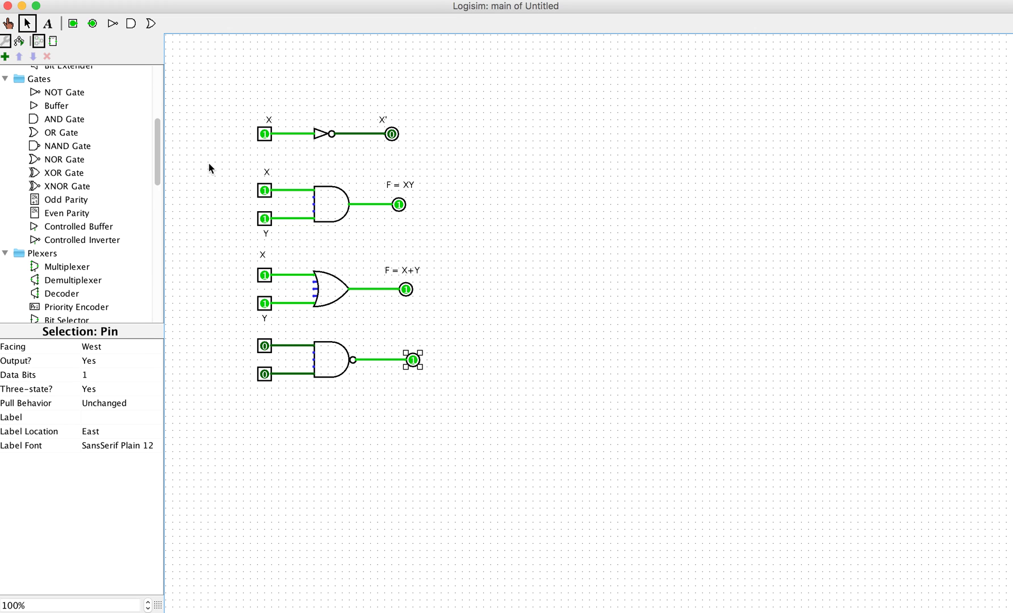
# Step: Add text labels to the NAND gate circuit: X above the upper input, Y below the lower input and F= (XY)' above the output
pyautogui.scroll(-10, 111, 259)
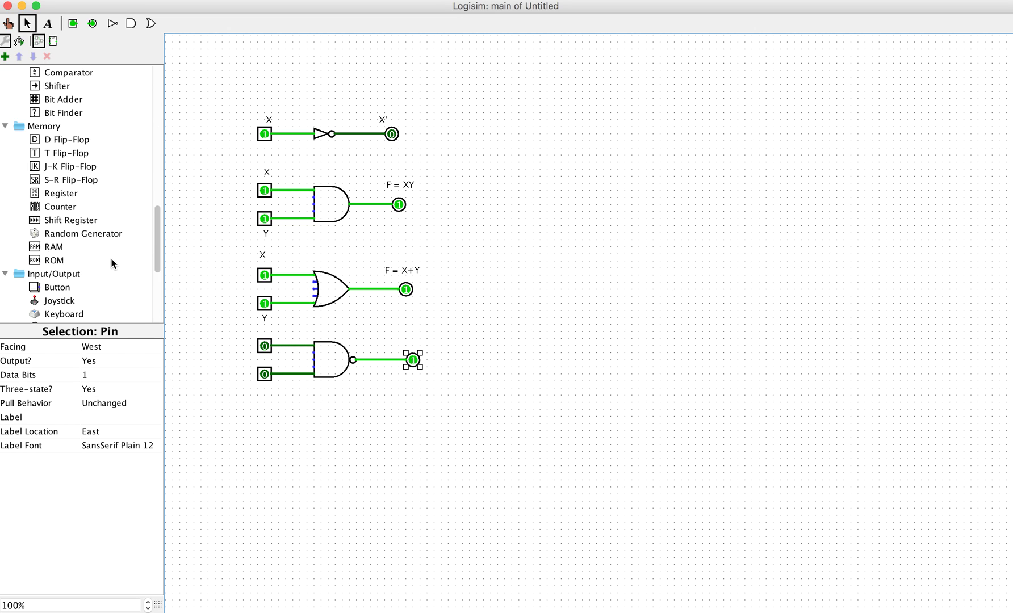
pyautogui.scroll(-3, 111, 258)
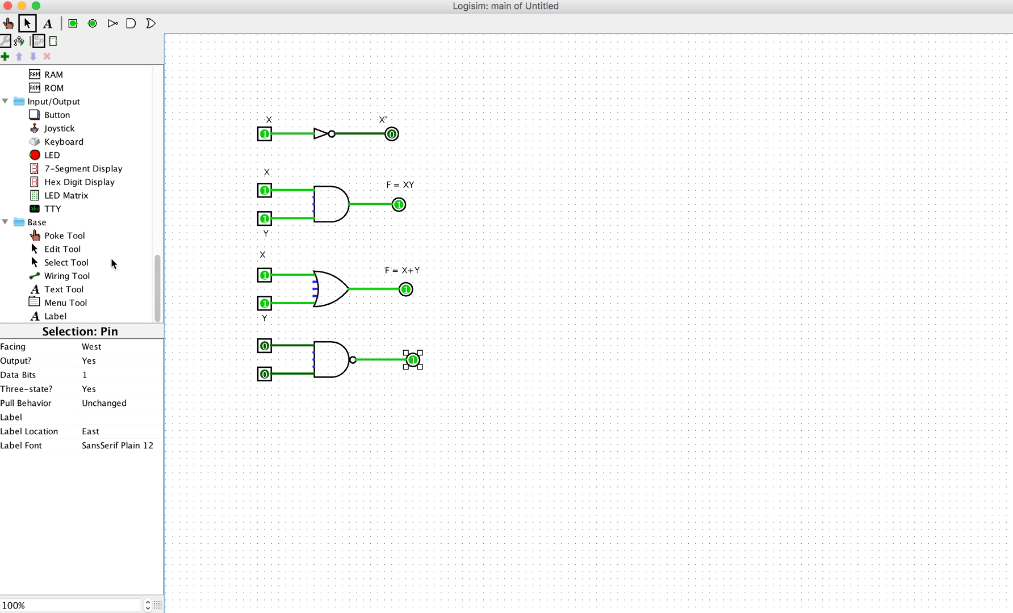
pyautogui.click(64, 289)
pyautogui.click(266, 328)
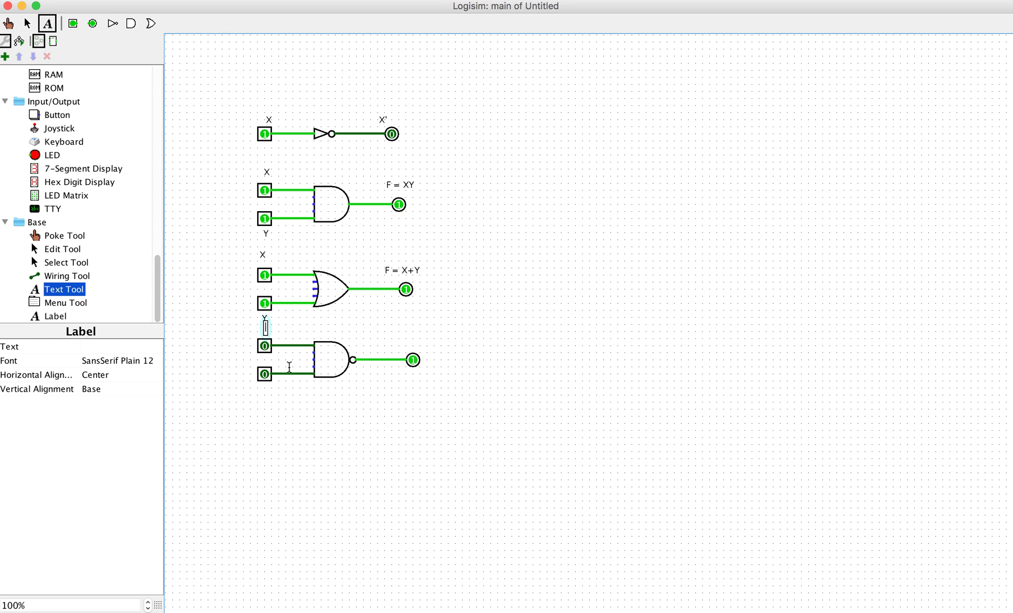
pyautogui.write('X')
pyautogui.click(265, 385)
pyautogui.write('Y')
pyautogui.click(410, 342)
pyautogui.write('F= ')
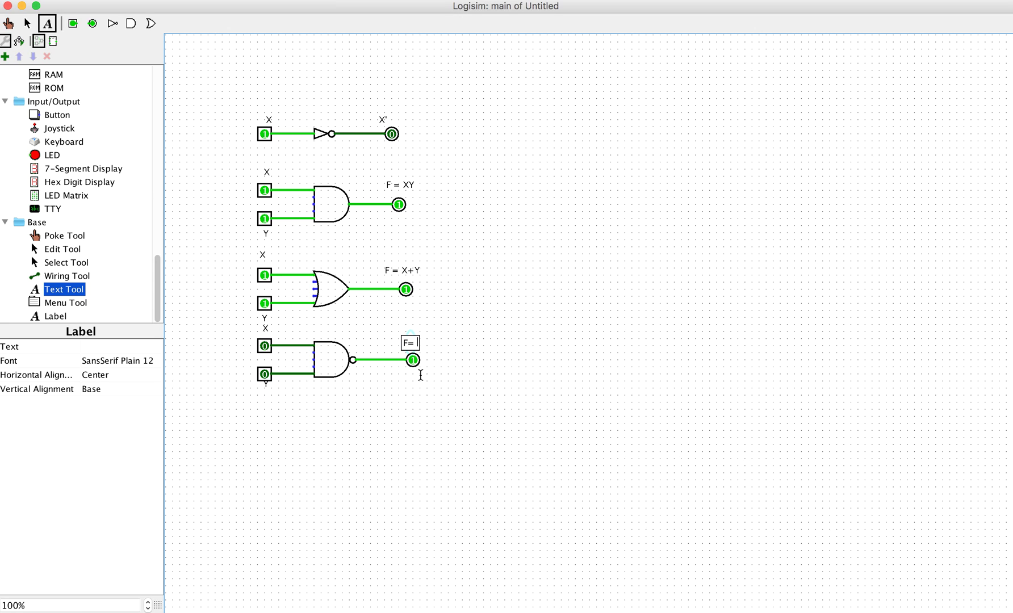
pyautogui.write("(XY)'")
pyautogui.click(436, 390)
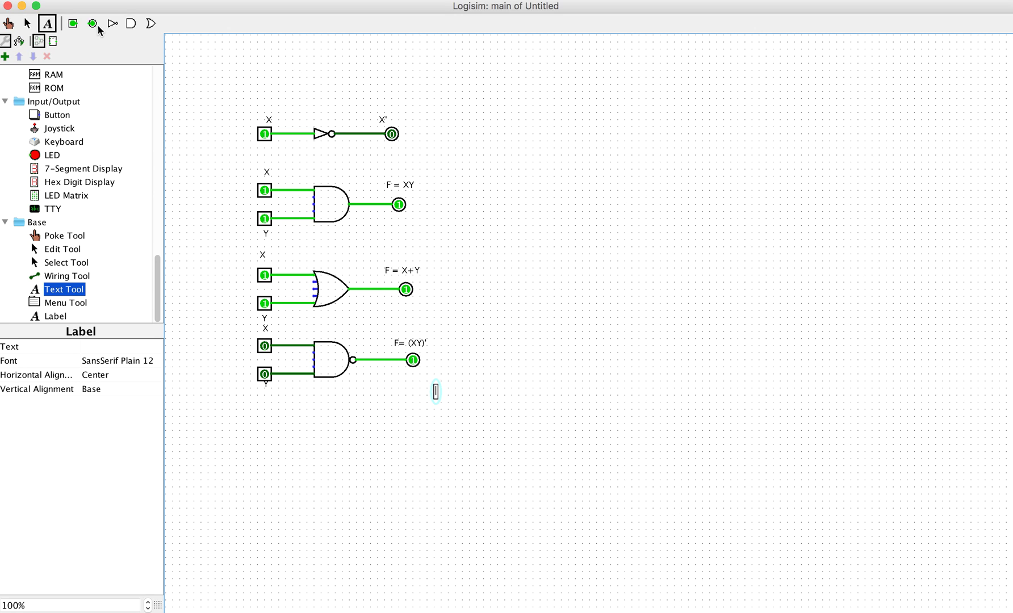
# Step: Test the NAND gate with the Poke Tool by setting X to 1 and Y to 0, and X to 0 and Y to 1
pyautogui.click(9, 24)
pyautogui.click(265, 346)
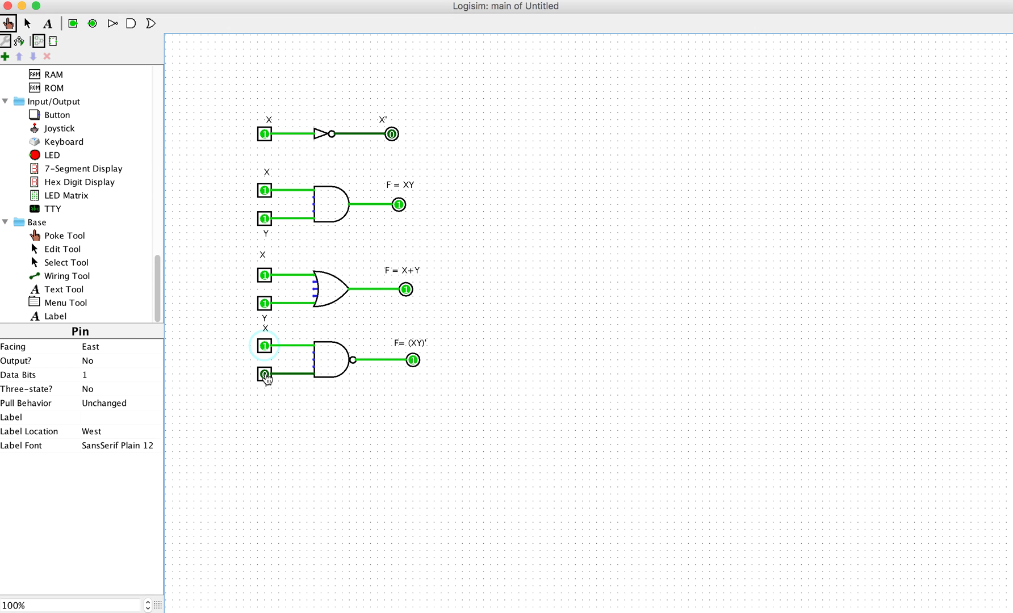
pyautogui.click(264, 349)
pyautogui.click(265, 375)
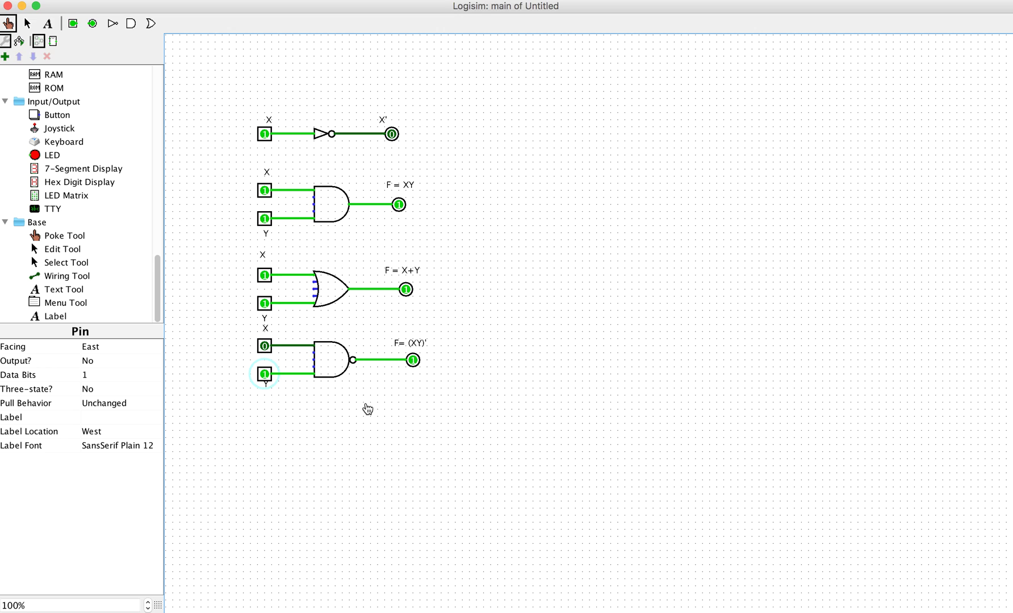
# Step: Set the NAND gate's X input to 1 to test it with both inputs at 1
pyautogui.click(265, 346)
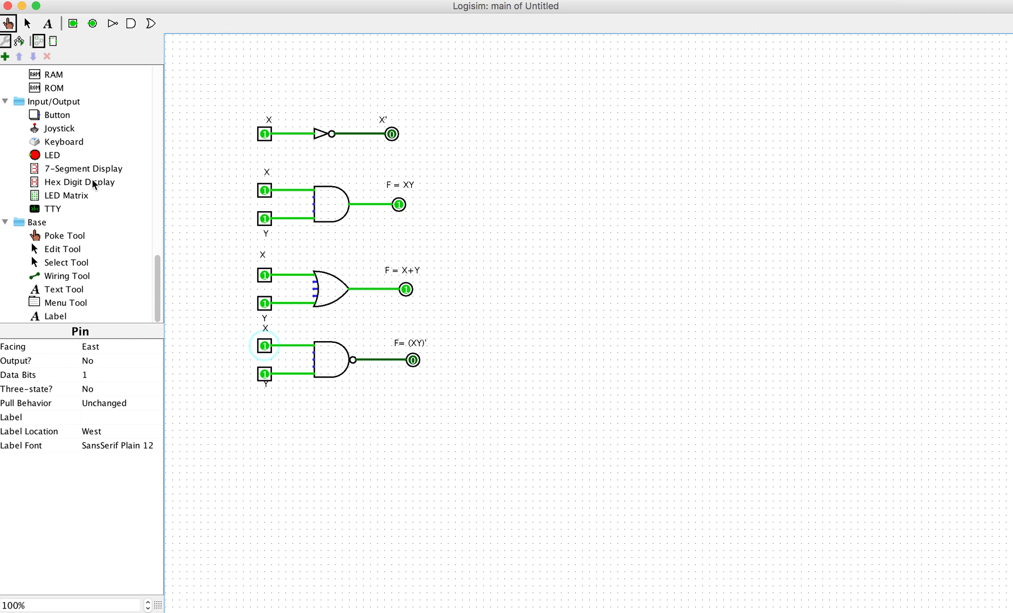
# Step: Place a NOR gate below the NAND gate and draw a wire out from its upper and lower inputs
pyautogui.scroll(15, 153, 107)
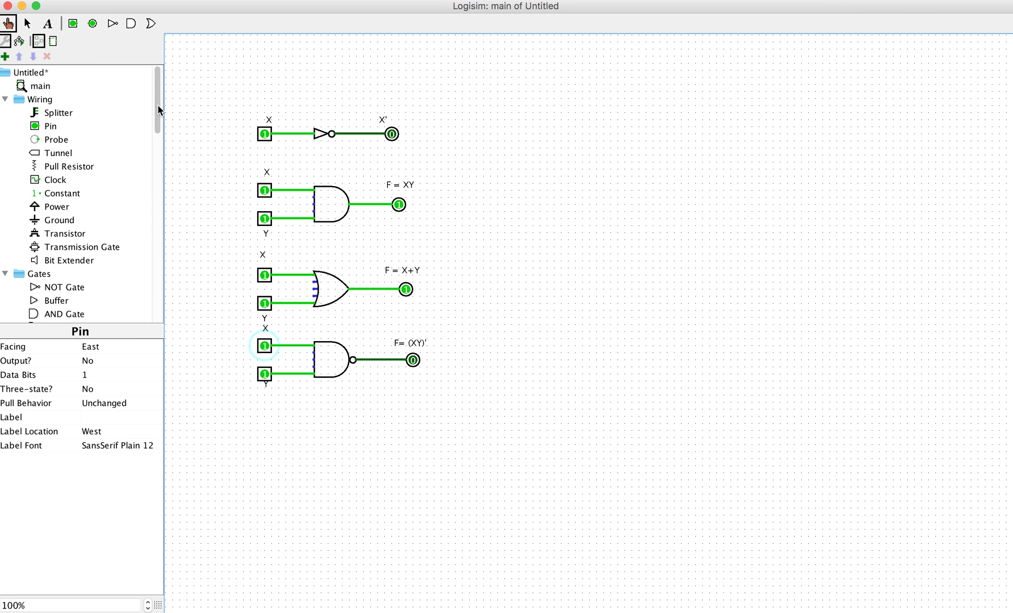
pyautogui.moveTo(158, 110); pyautogui.dragTo(154, 173)
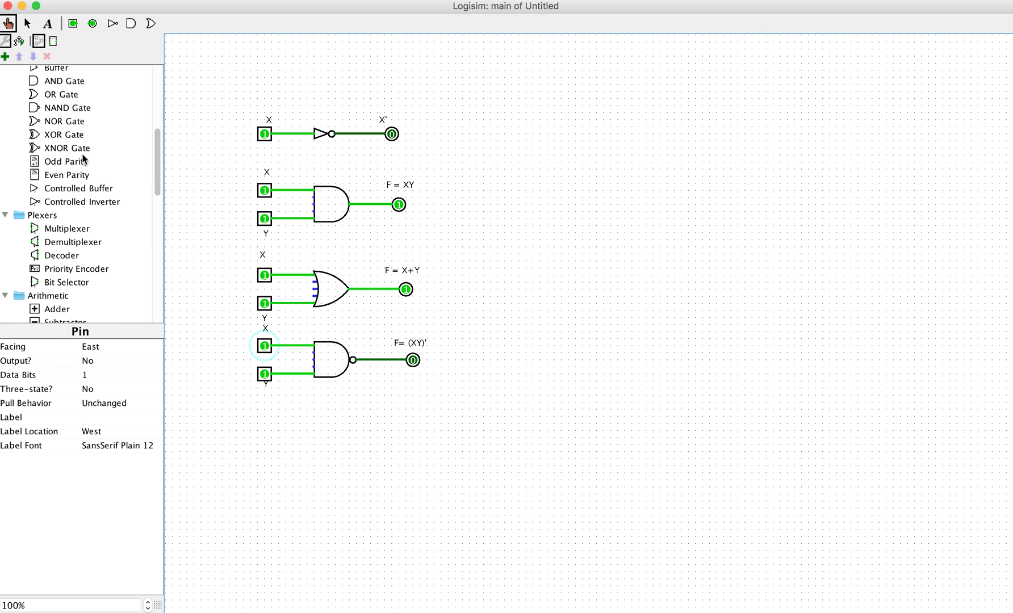
pyautogui.click(64, 121)
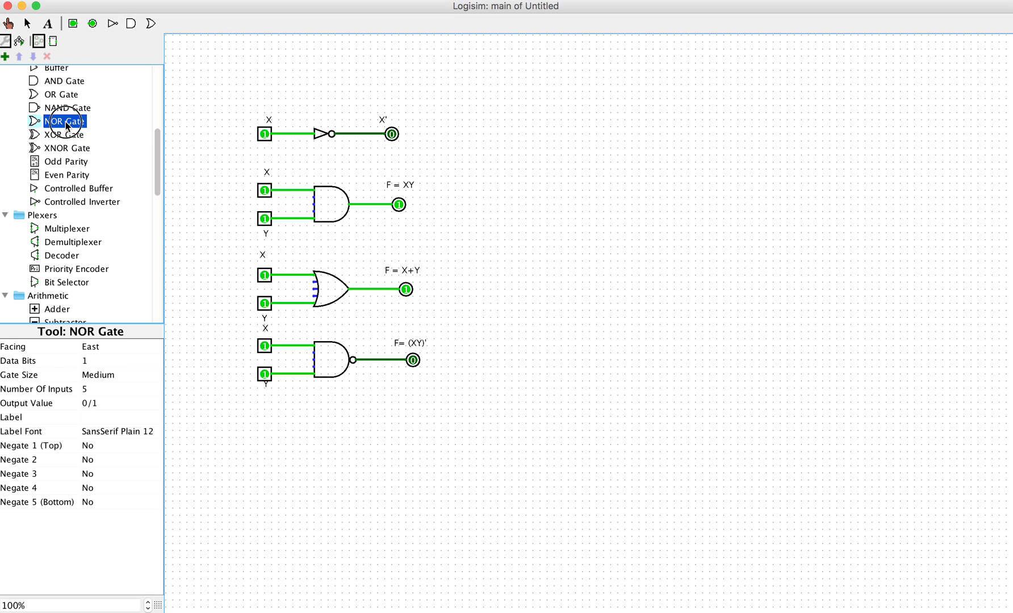
pyautogui.click(354, 433)
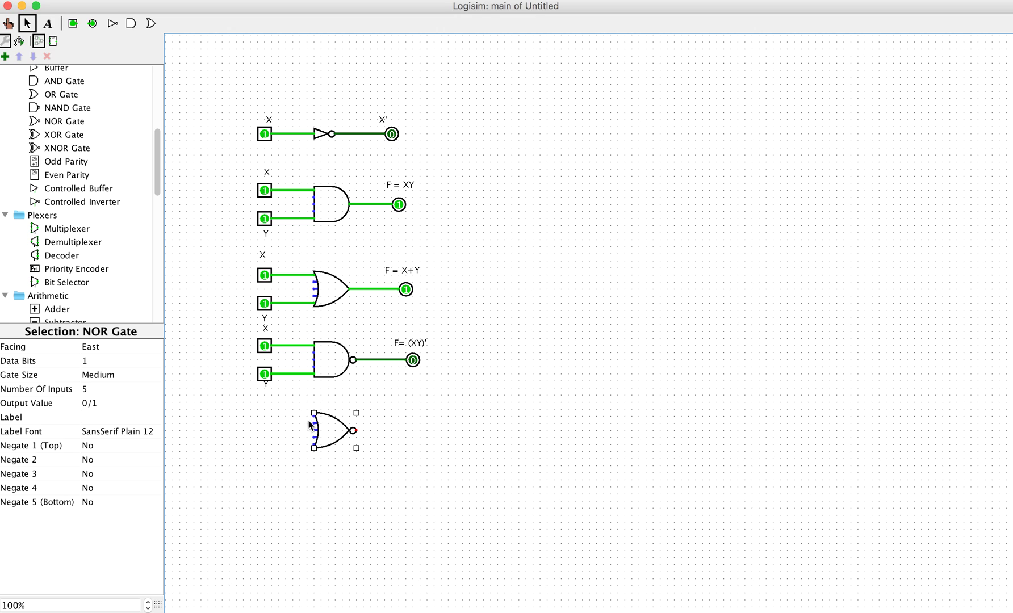
pyautogui.moveTo(314, 417); pyautogui.dragTo(277, 445)
# Step: Attach an input pin to the free end of each of the NOR gate's two input wires
pyautogui.click(73, 27)
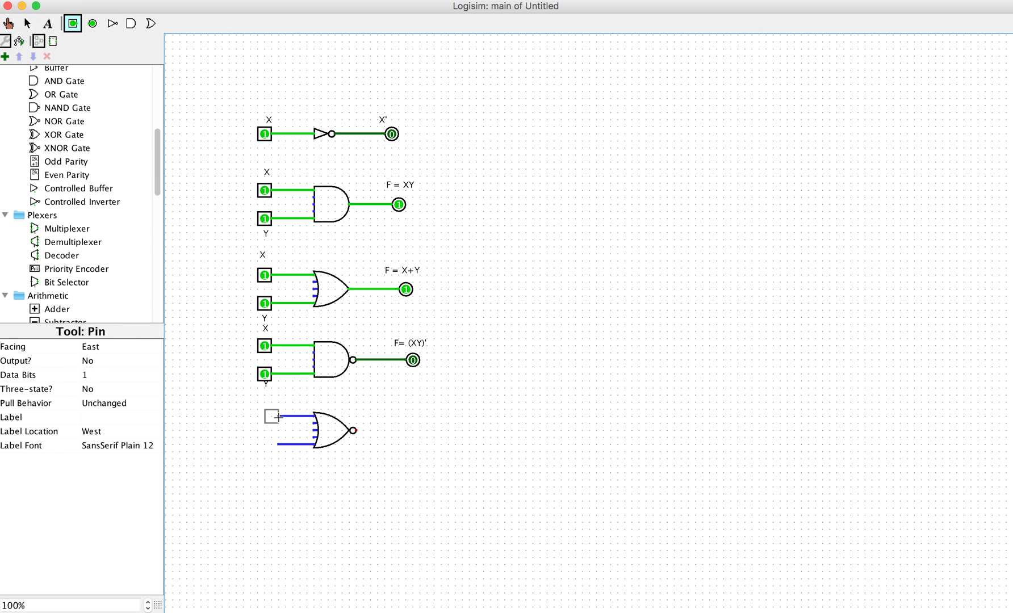
pyautogui.click(277, 416)
pyautogui.click(73, 24)
pyautogui.click(276, 445)
# Step: Draw a wire out from the NOR gate's output and attach an output pin to its free end
pyautogui.moveTo(358, 431); pyautogui.dragTo(411, 432)
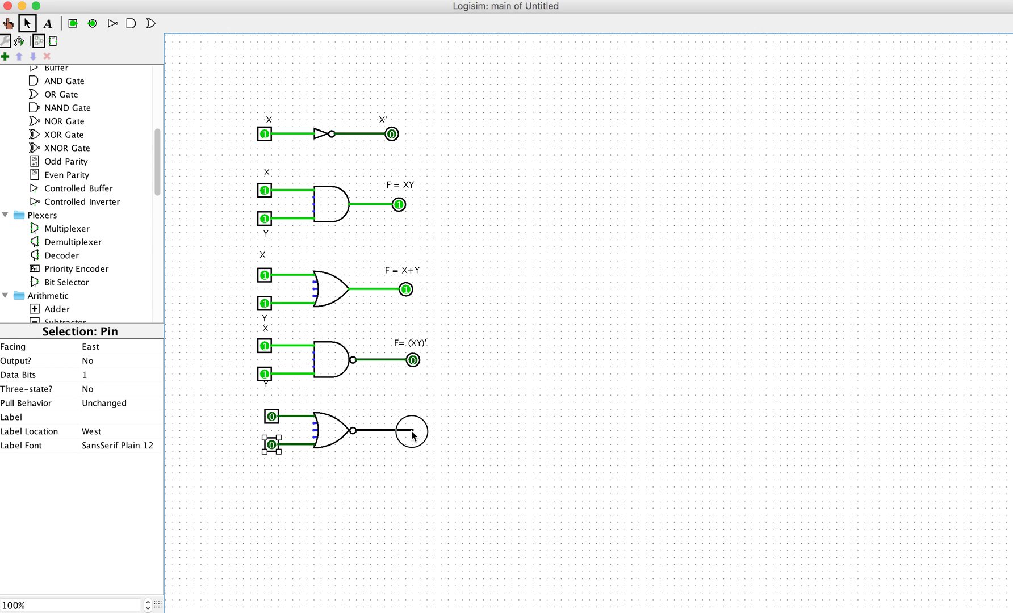
pyautogui.click(93, 24)
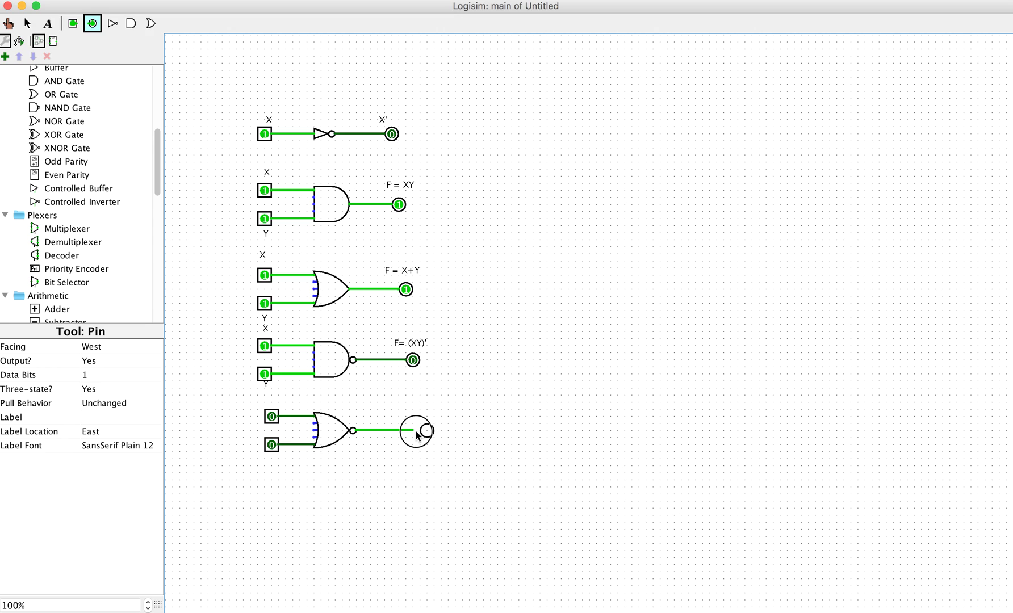
pyautogui.click(414, 431)
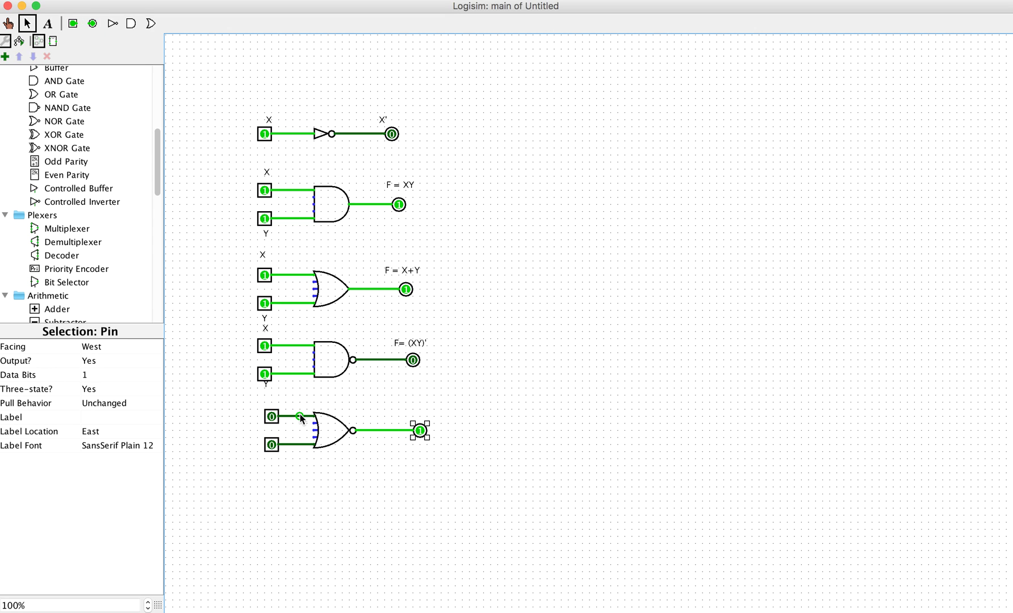
# Step: Compare the NOR and OR gates with the Poke Tool, setting each gate's upper input to 1 and lower input to 0
pyautogui.click(12, 24)
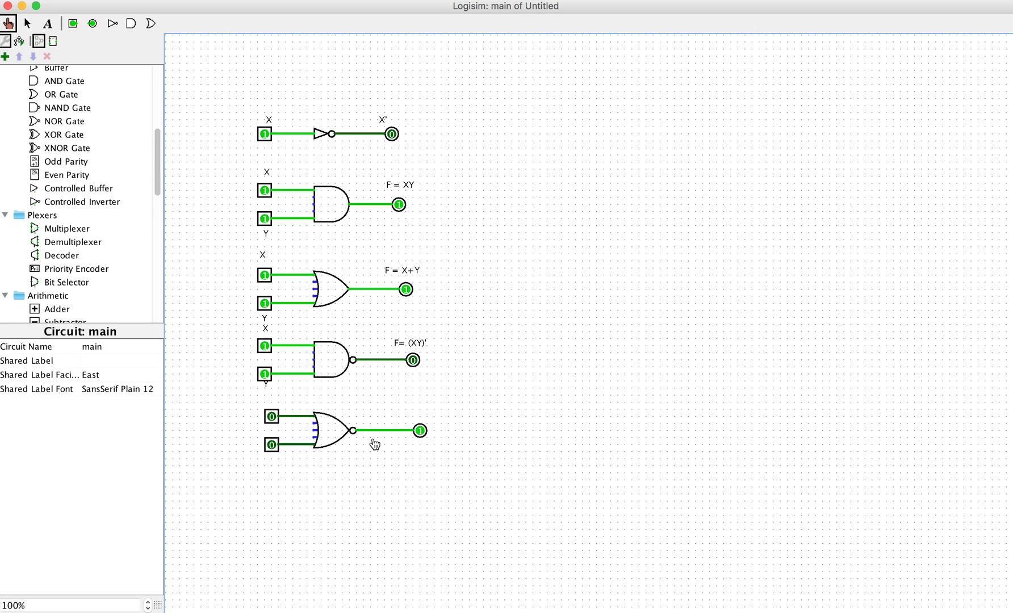
pyautogui.click(272, 417)
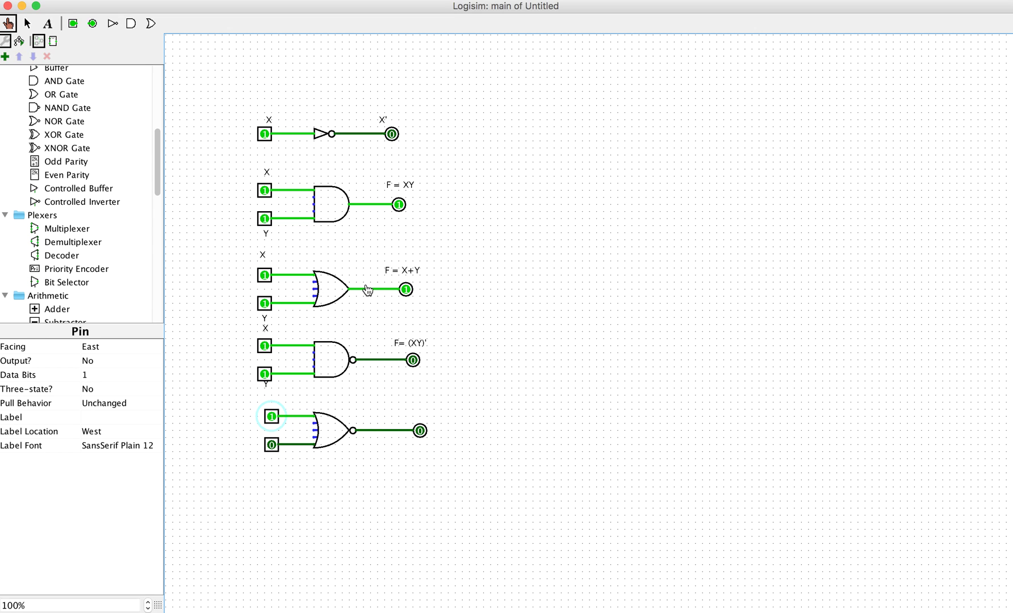
pyautogui.click(264, 303)
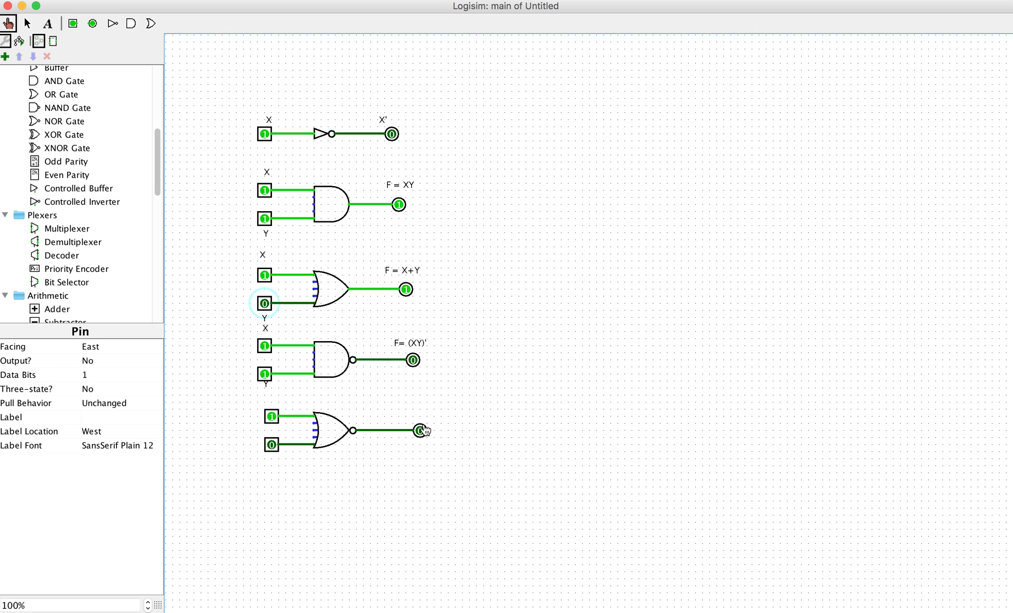
# Step: Test the OR and NOR gates with upper input 0 and lower input 1, and with both inputs at 1
pyautogui.click(265, 276)
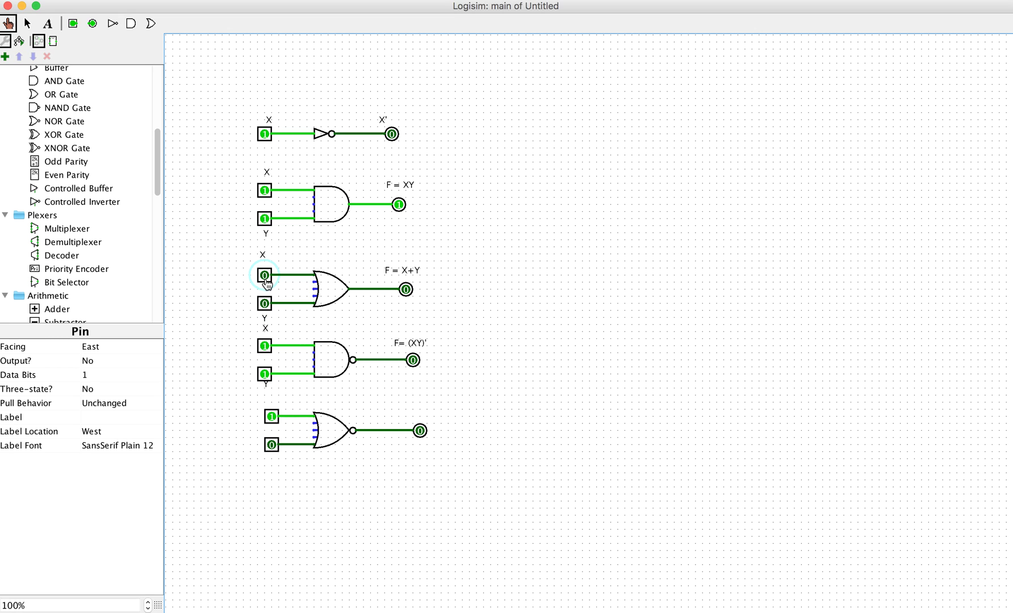
pyautogui.click(265, 305)
pyautogui.click(271, 418)
pyautogui.click(272, 445)
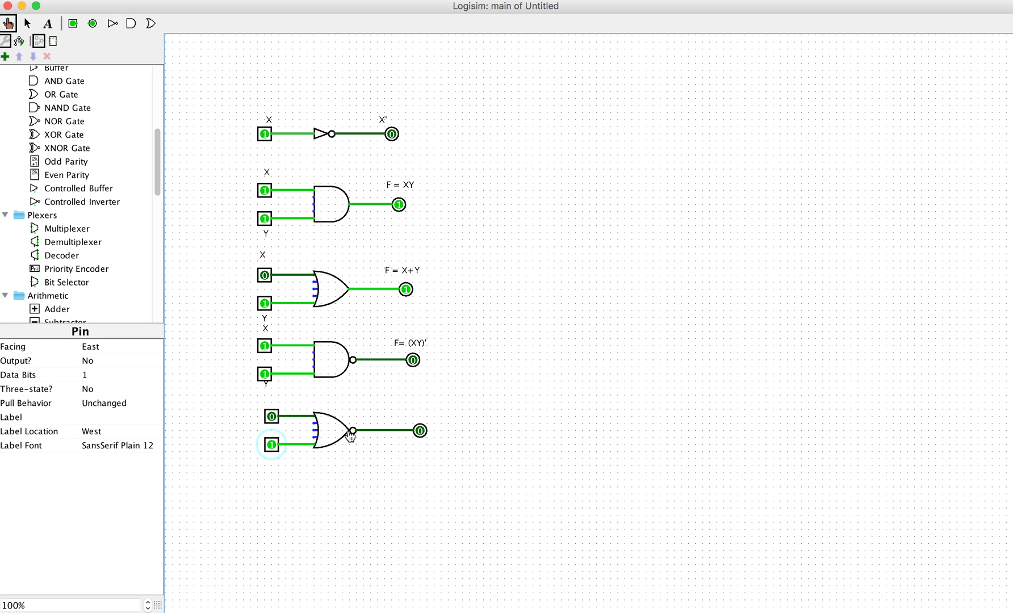
pyautogui.click(266, 277)
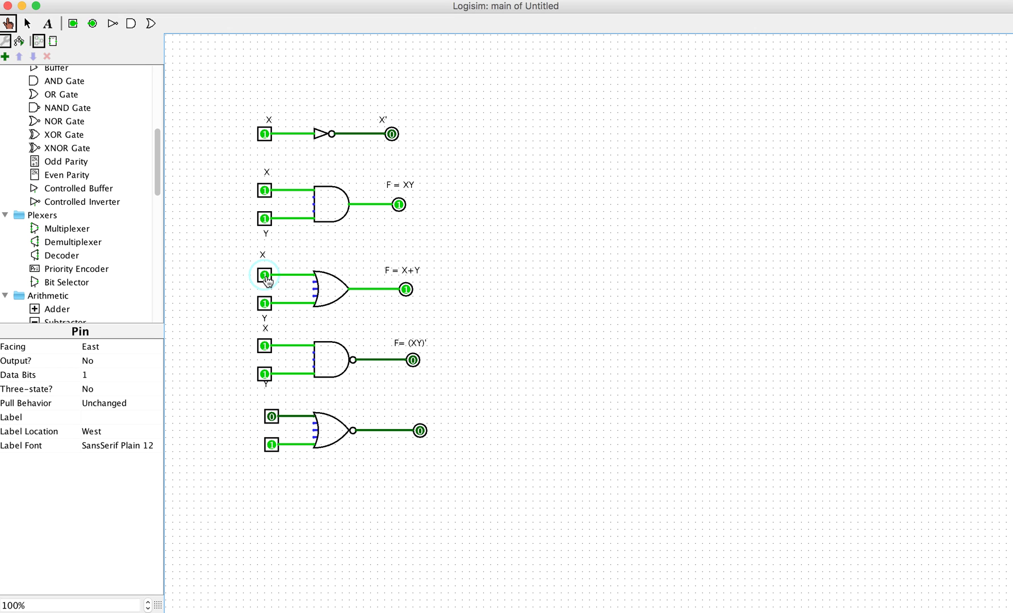
pyautogui.click(272, 416)
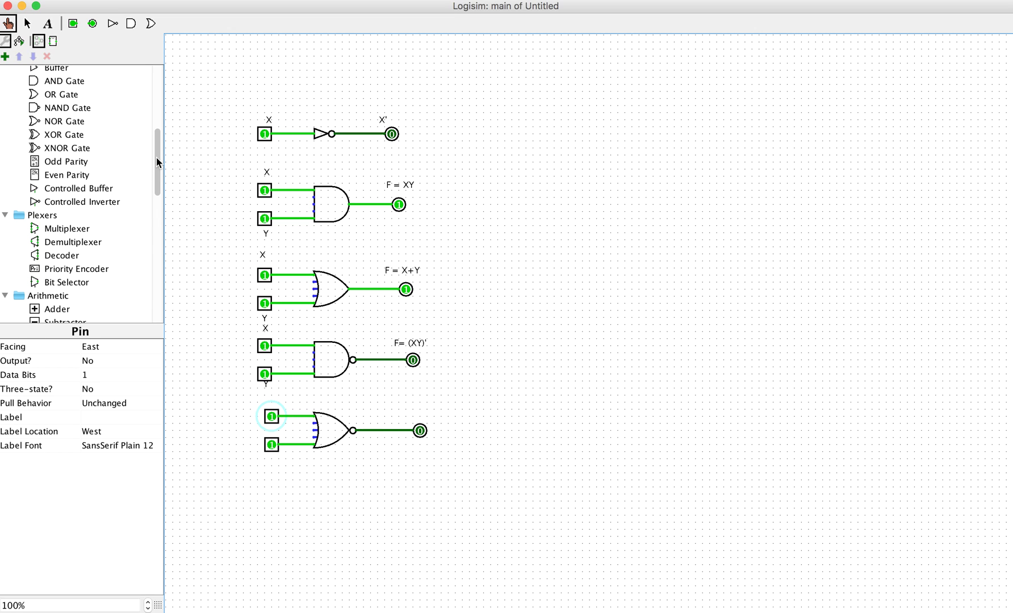
# Step: Place an XOR gate below the NOR gate and draw a wire out from its upper and lower inputs
pyautogui.click(64, 136)
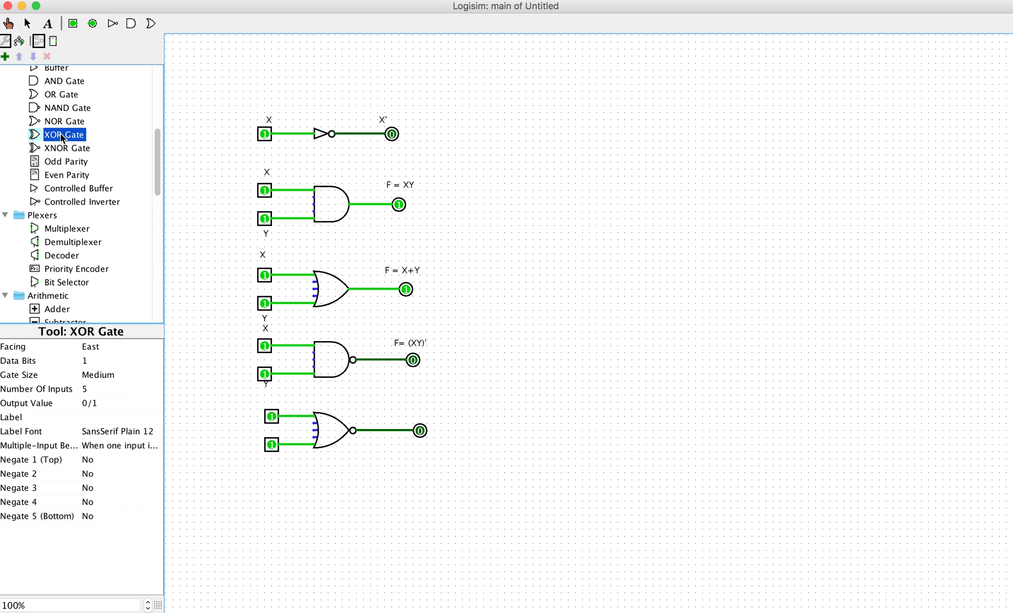
pyautogui.click(335, 501)
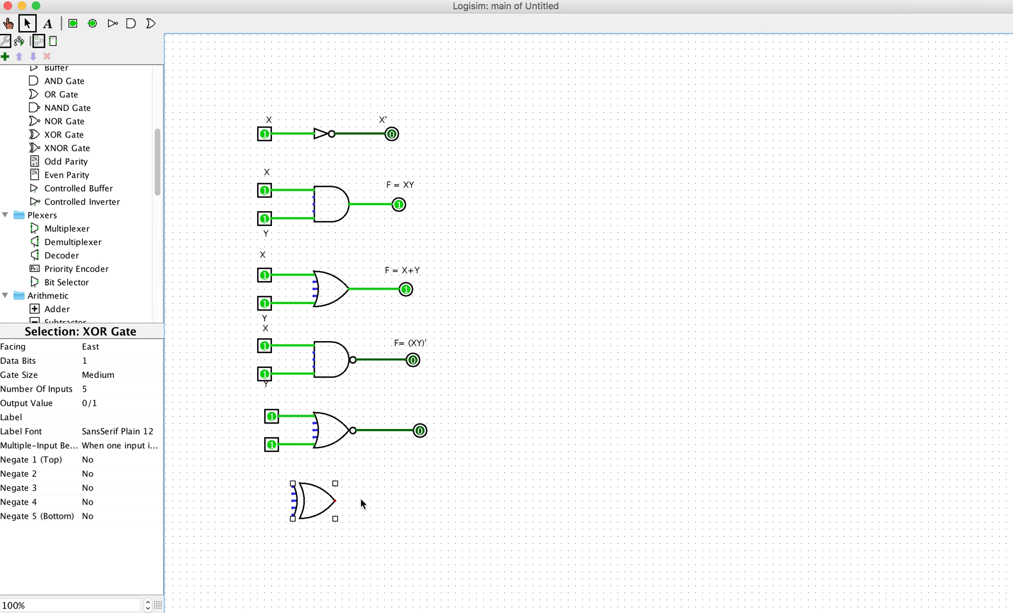
pyautogui.rightClick(293, 489)
pyautogui.click(291, 487)
pyautogui.moveTo(291, 487); pyautogui.dragTo(268, 487)
pyautogui.rightClick(290, 514)
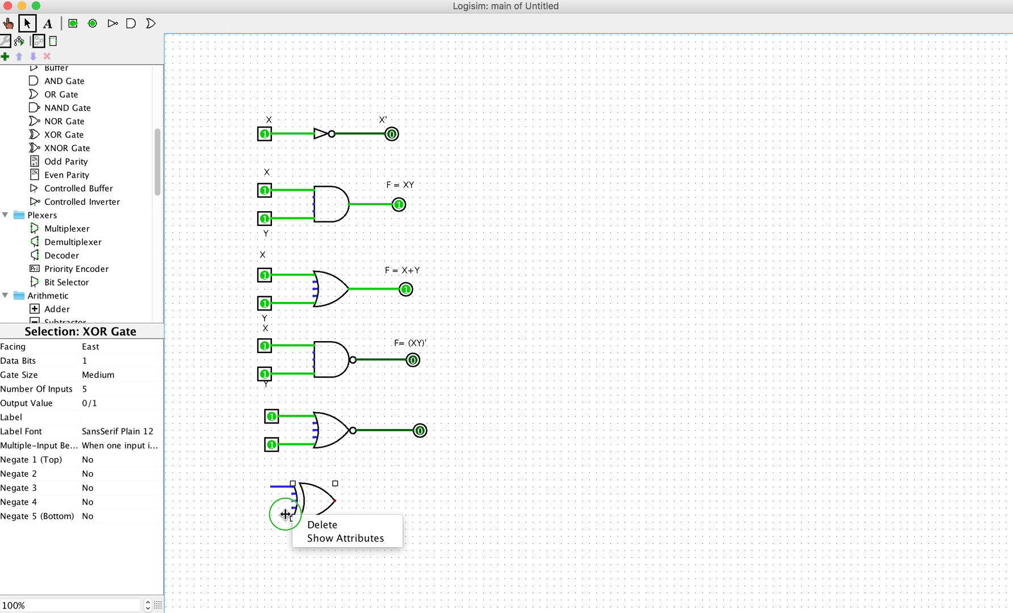
pyautogui.click(287, 515)
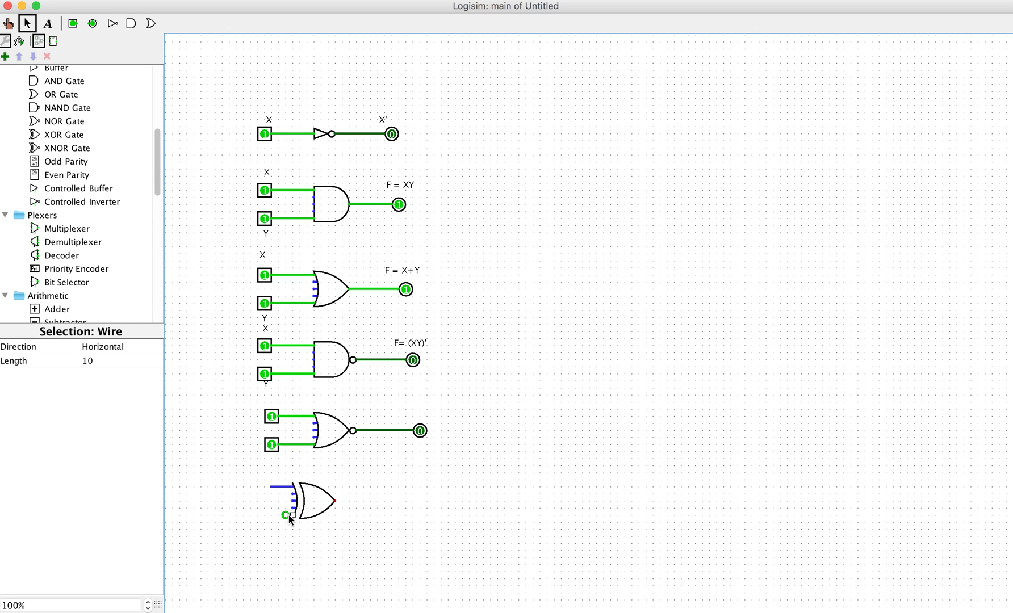
pyautogui.rightClick(289, 515)
pyautogui.click(272, 514)
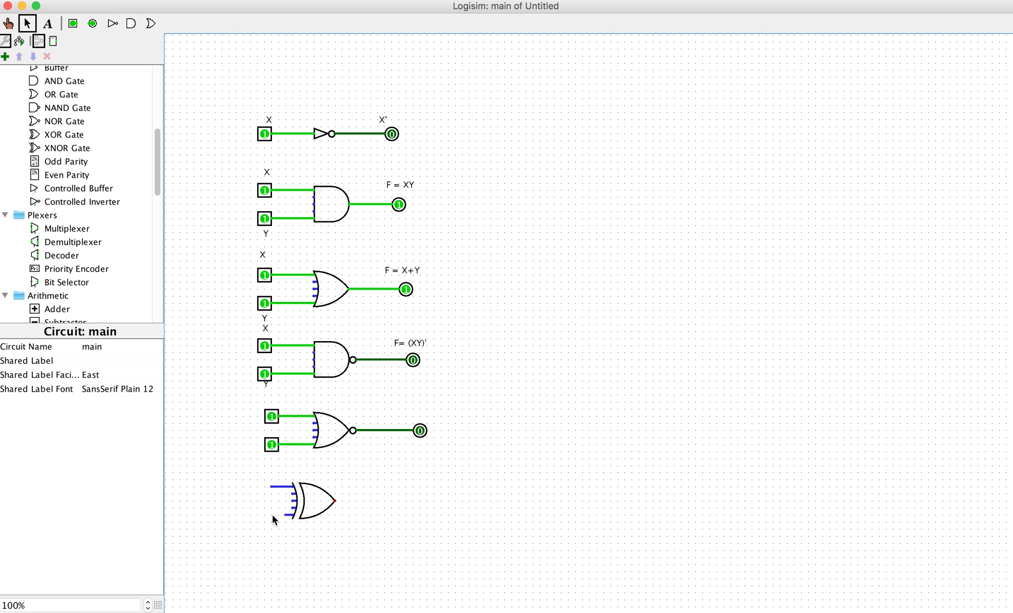
pyautogui.moveTo(283, 514); pyautogui.dragTo(271, 515)
# Step: Attach an input pin to the free end of each of the XOR gate's two input wires
pyautogui.click(73, 24)
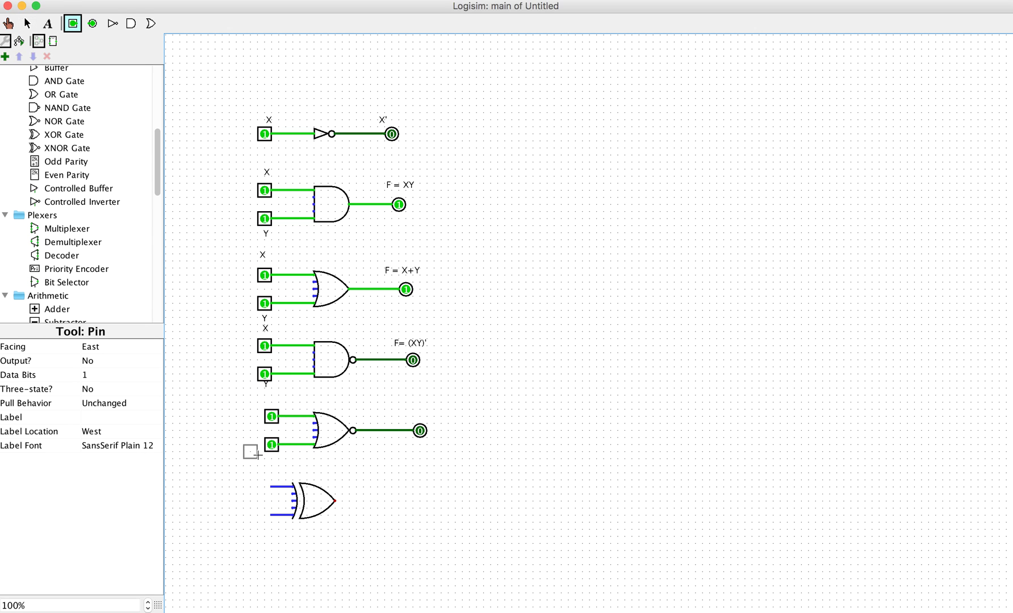
pyautogui.click(272, 486)
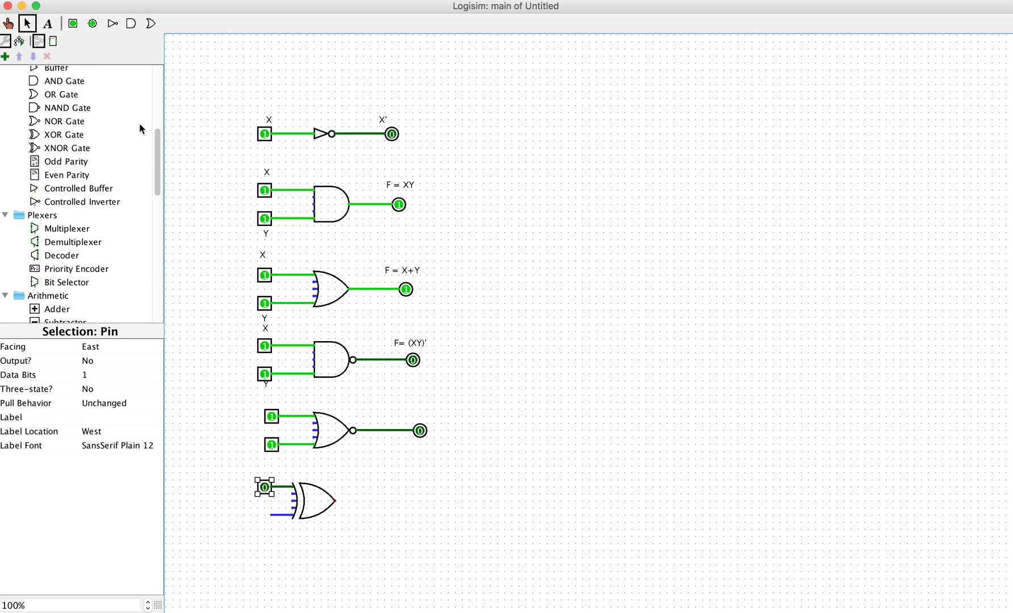
pyautogui.click(74, 24)
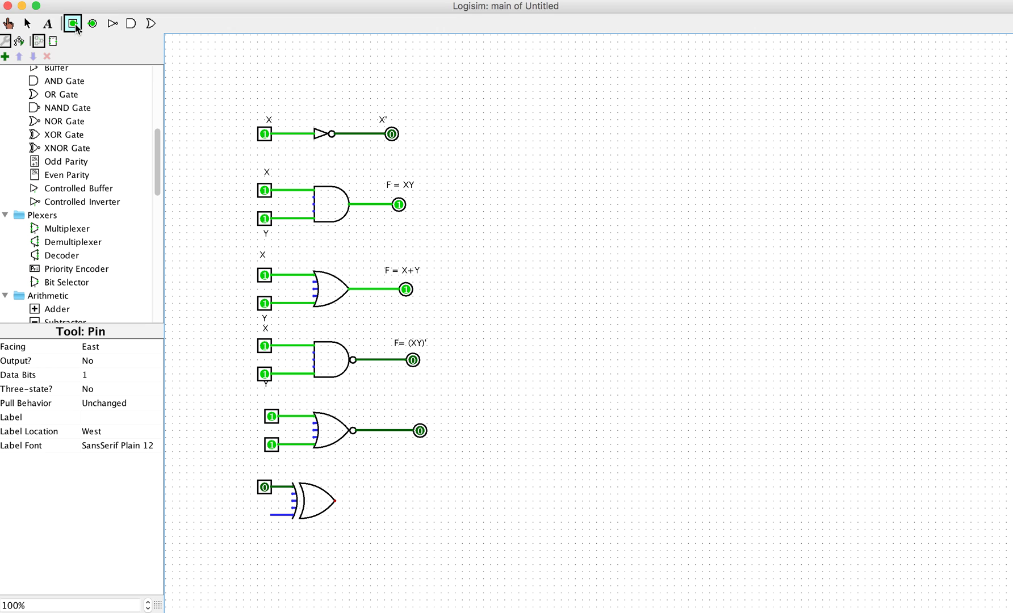
pyautogui.click(272, 515)
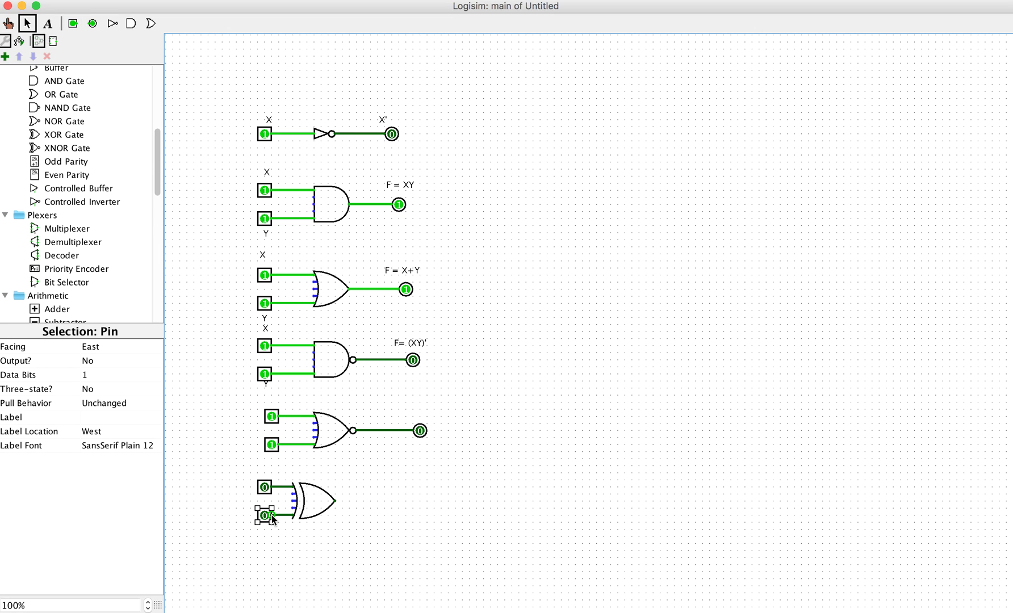
# Step: Draw a wire out from the XOR gate's output and attach an output pin to its free end
pyautogui.moveTo(336, 501); pyautogui.dragTo(392, 501)
pyautogui.click(93, 24)
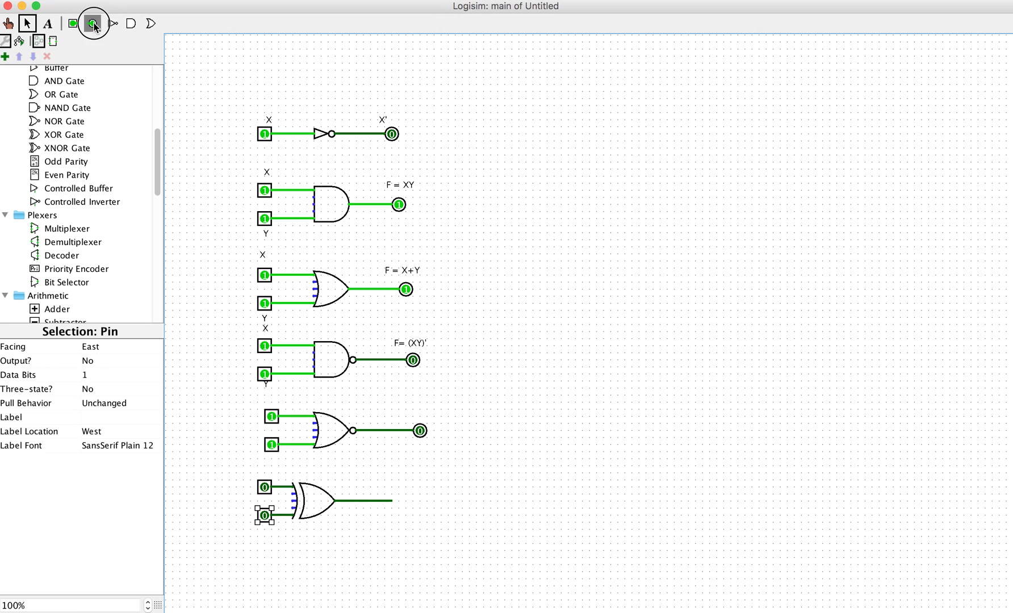
pyautogui.click(391, 499)
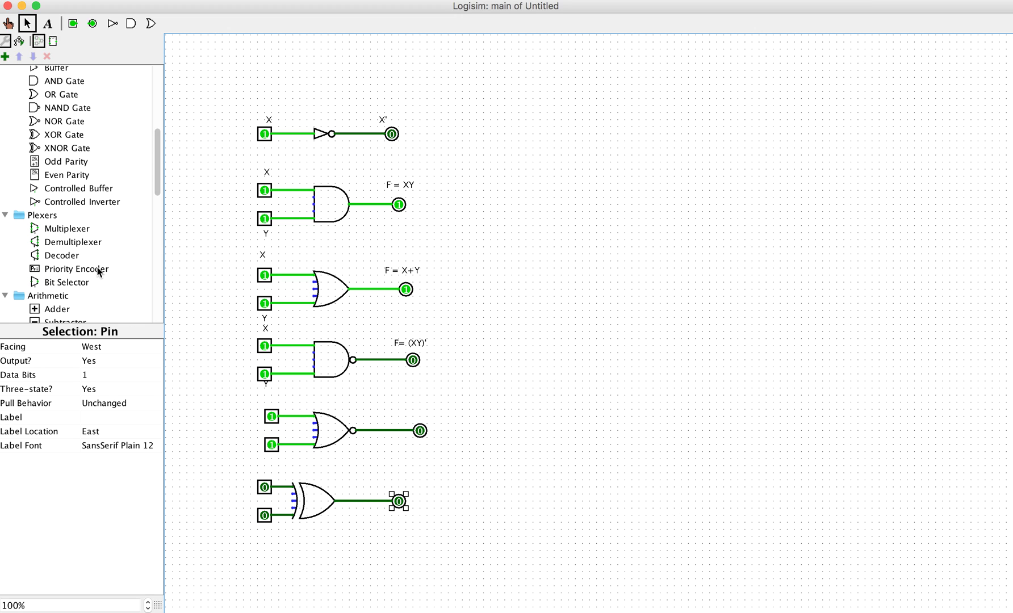
# Step: Label the XOR gate circuit with X above the upper input, Y below the lower input and F = X XOR Y above the output
pyautogui.moveTo(157, 167); pyautogui.dragTo(151, 312)
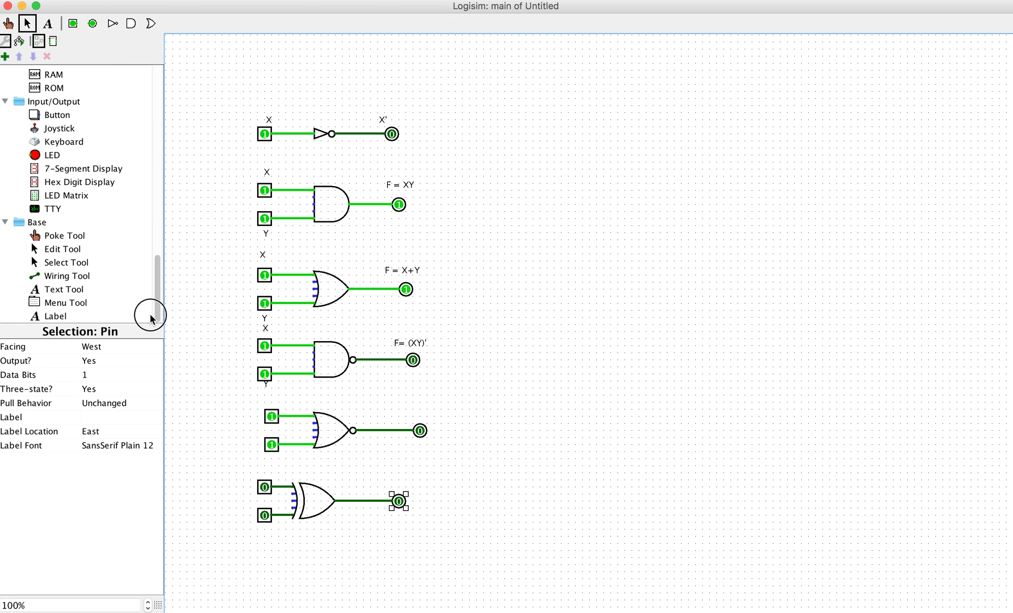
pyautogui.click(74, 294)
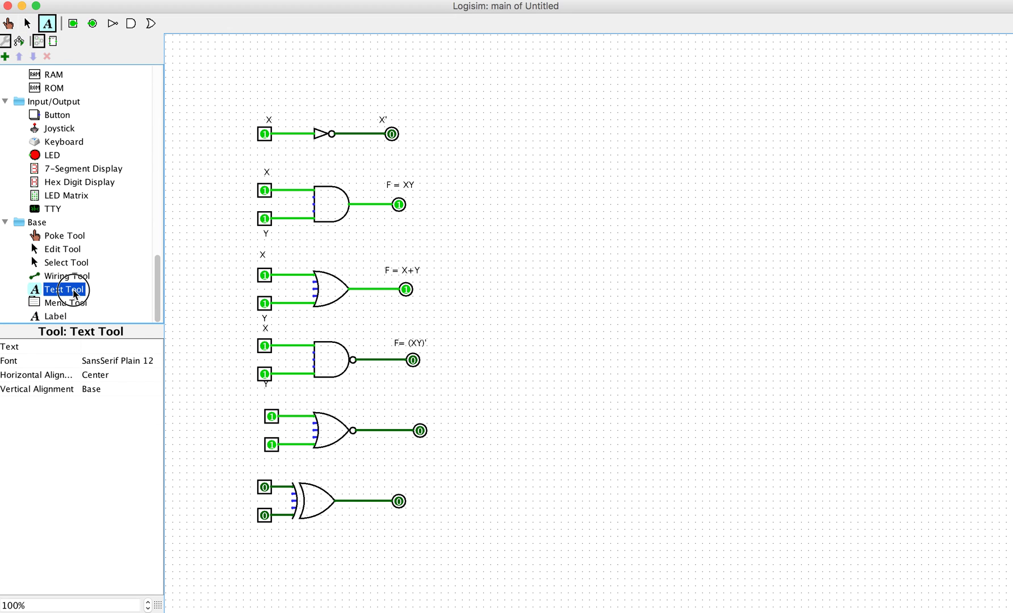
pyautogui.click(262, 474)
pyautogui.write('X')
pyautogui.click(265, 528)
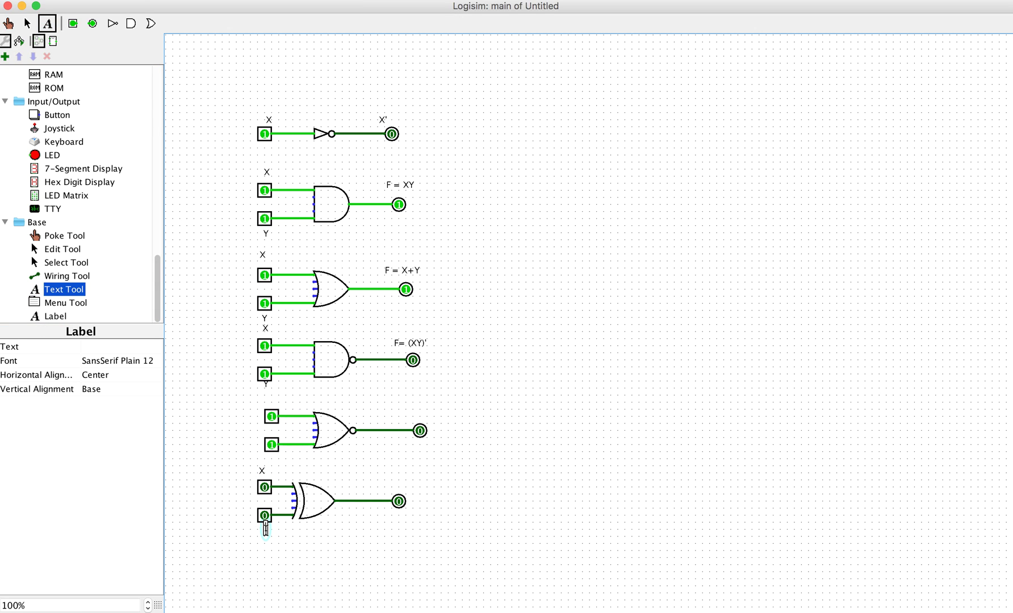
pyautogui.write('Y')
pyautogui.click(398, 487)
pyautogui.write('F = X XOR Y')
pyautogui.click(438, 523)
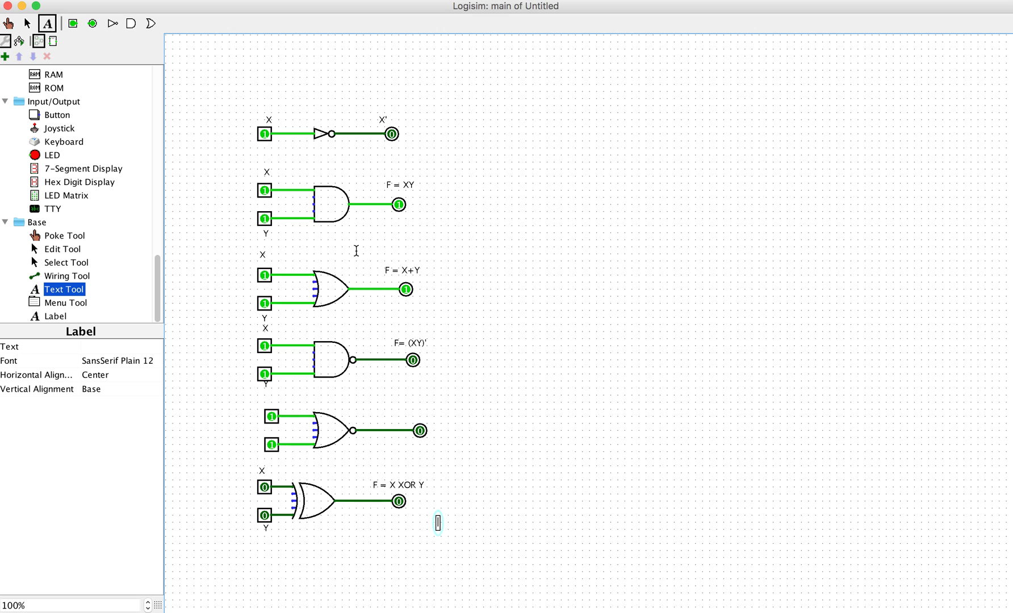
# Step: Test the XOR gate with the Poke Tool, setting X and Y both to 1, X to 1 with Y 0, and X to 0 with Y 1
pyautogui.click(9, 23)
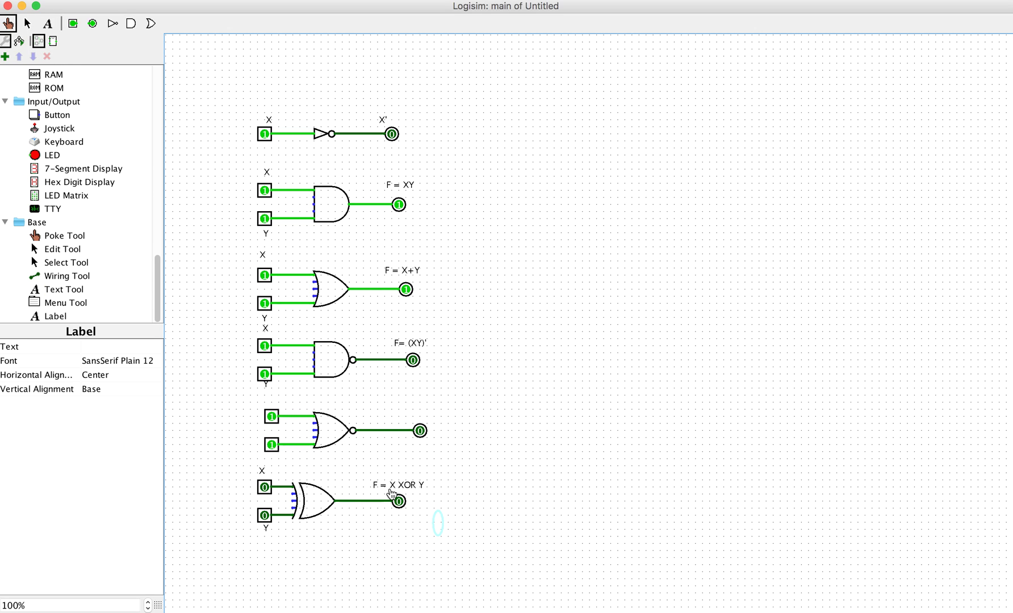
pyautogui.click(264, 487)
pyautogui.click(264, 515)
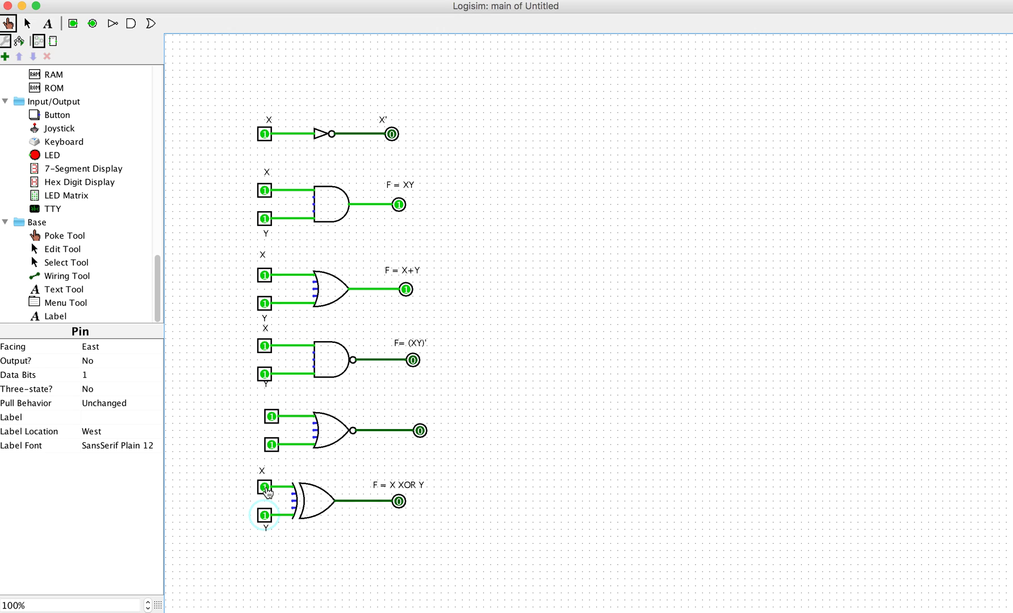
pyautogui.click(265, 517)
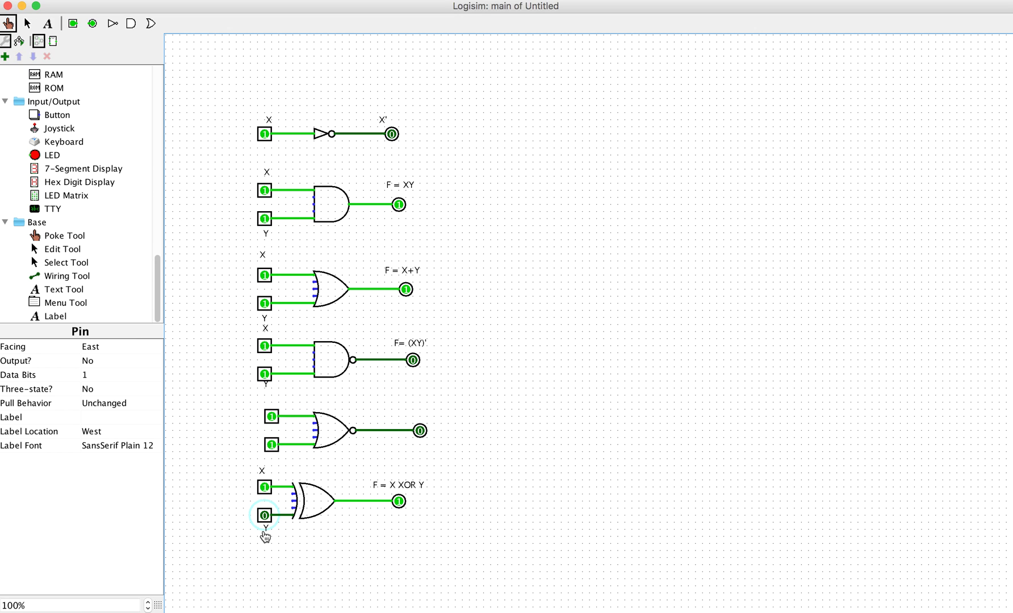
pyautogui.click(265, 516)
pyautogui.click(265, 487)
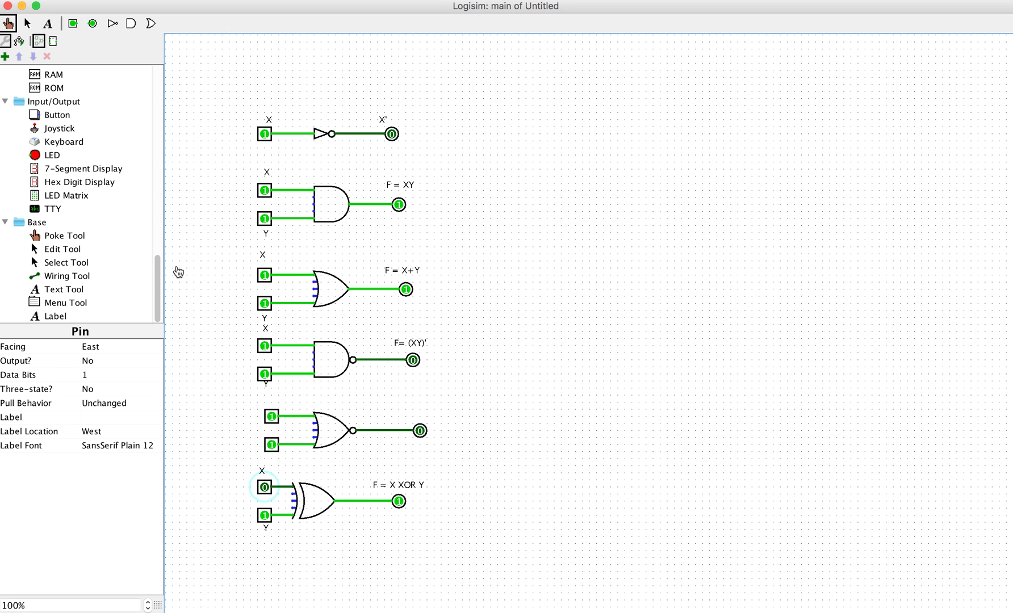
pyautogui.click(156, 112)
pyautogui.click(156, 79)
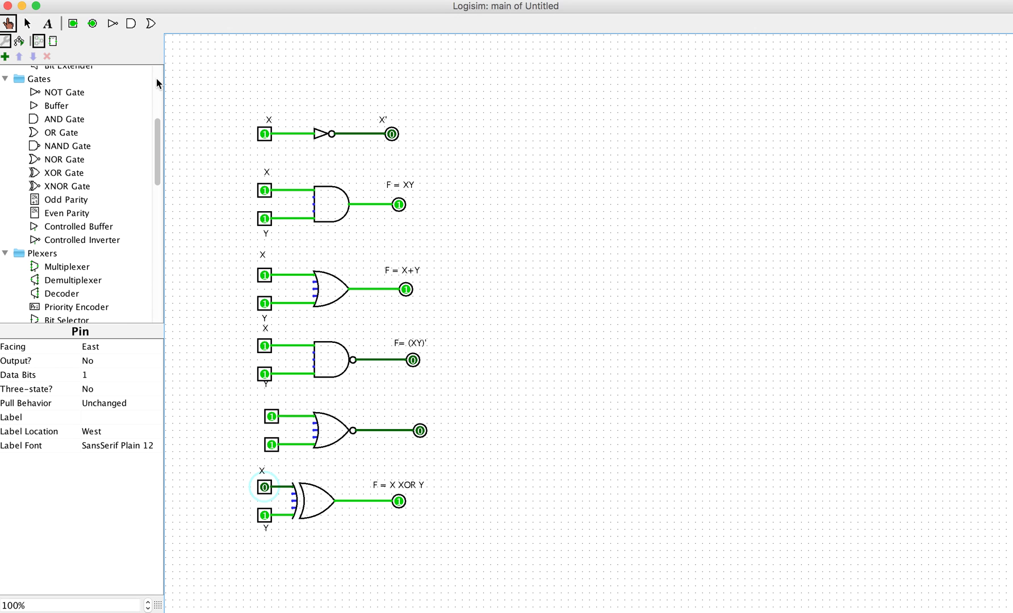
pyautogui.click(157, 83)
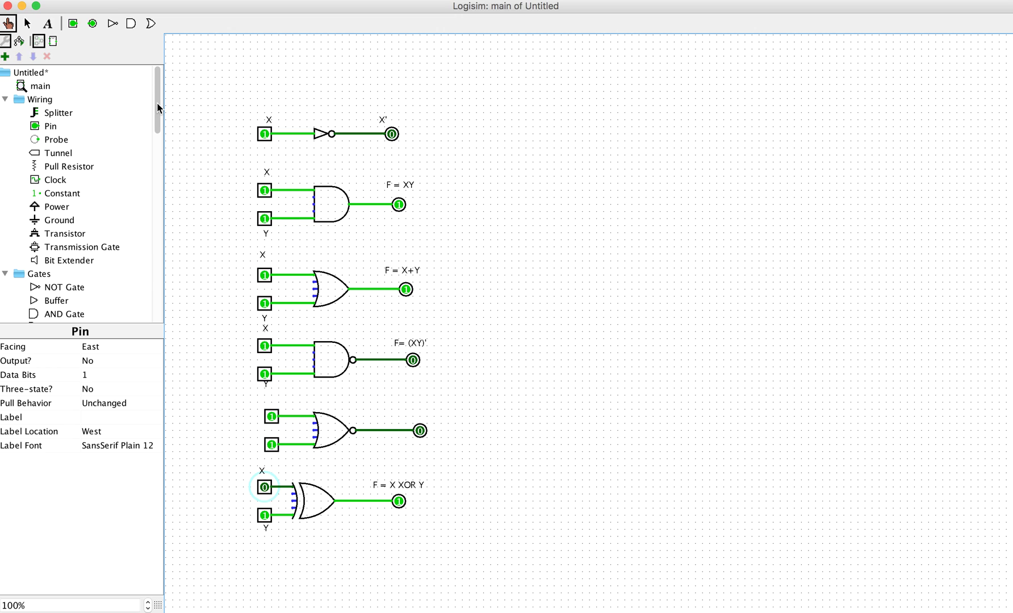